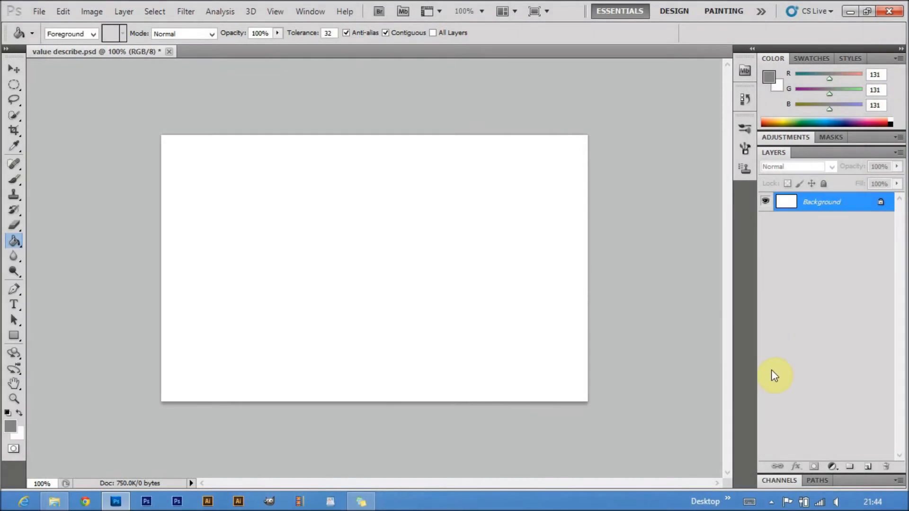
Add a new layer above the background and fill it with light grey #bfbfbf
{"action": "left_click", "coordinate": [869, 468]}
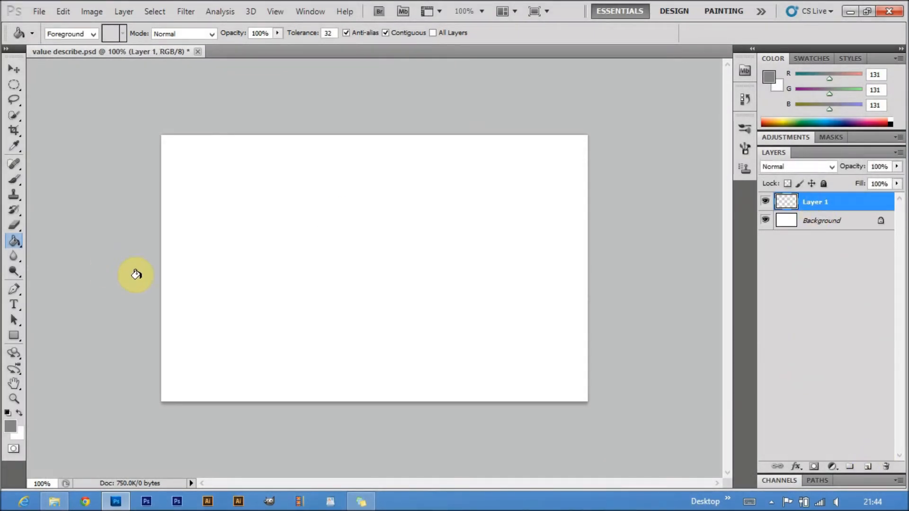
{"action": "left_click", "coordinate": [10, 426]}
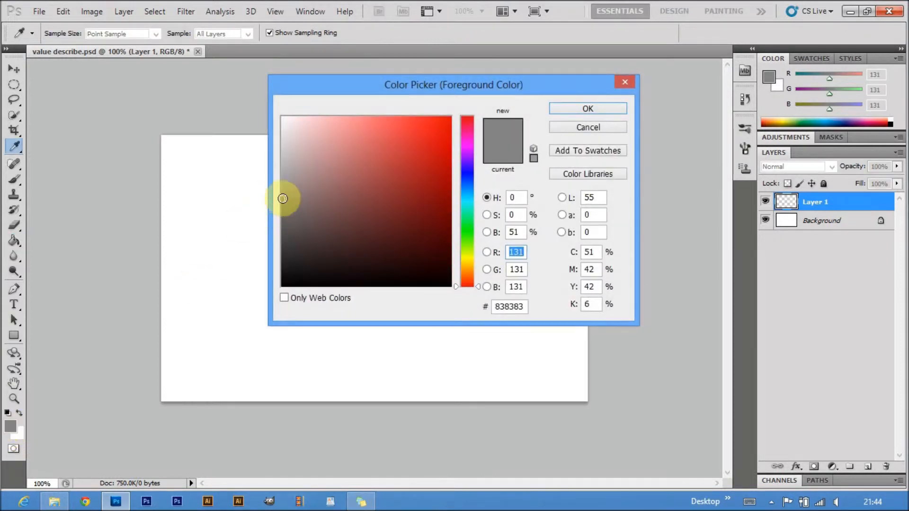
{"action": "left_click_drag", "start_coordinate": [283, 199], "coordinate": [275, 166]}
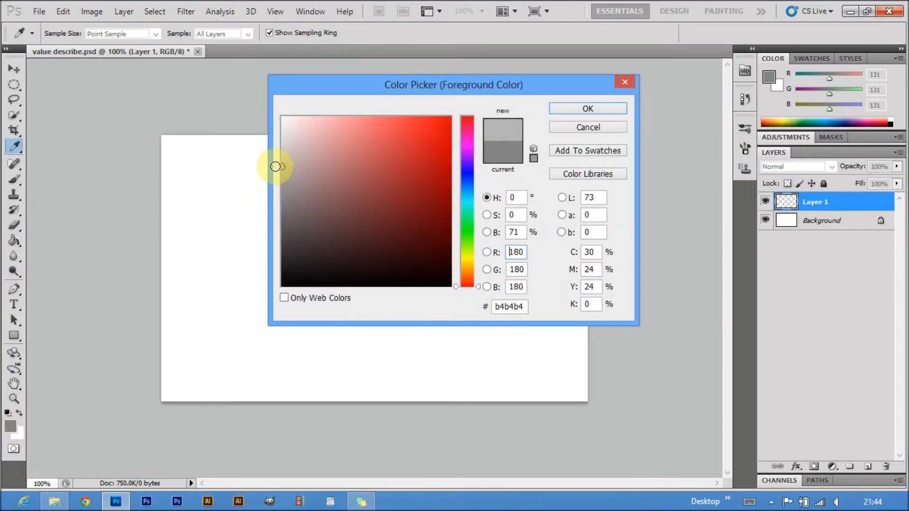
{"action": "mouse_move", "coordinate": [282, 167]}
{"action": "left_mouse_down"}
{"action": "mouse_move", "coordinate": [278, 150]}
{"action": "mouse_move", "coordinate": [275, 159]}
{"action": "left_mouse_up"}
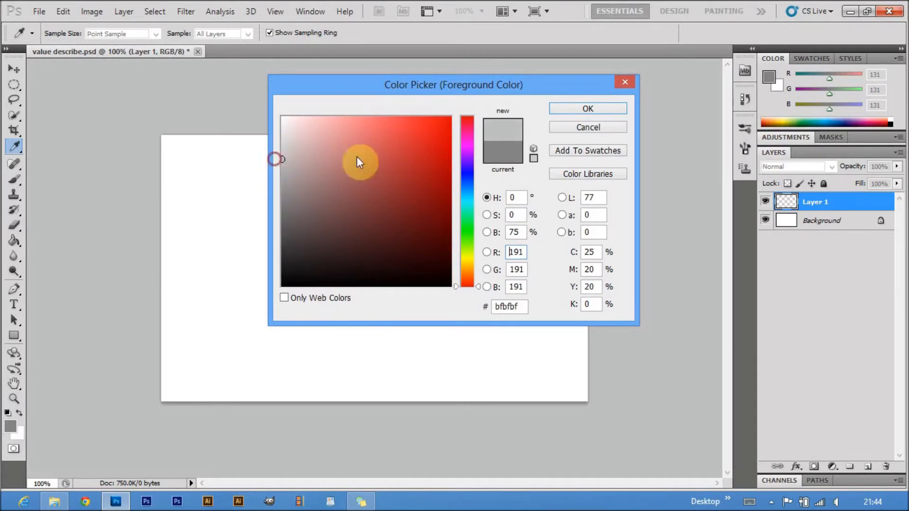
{"action": "left_click", "coordinate": [587, 109]}
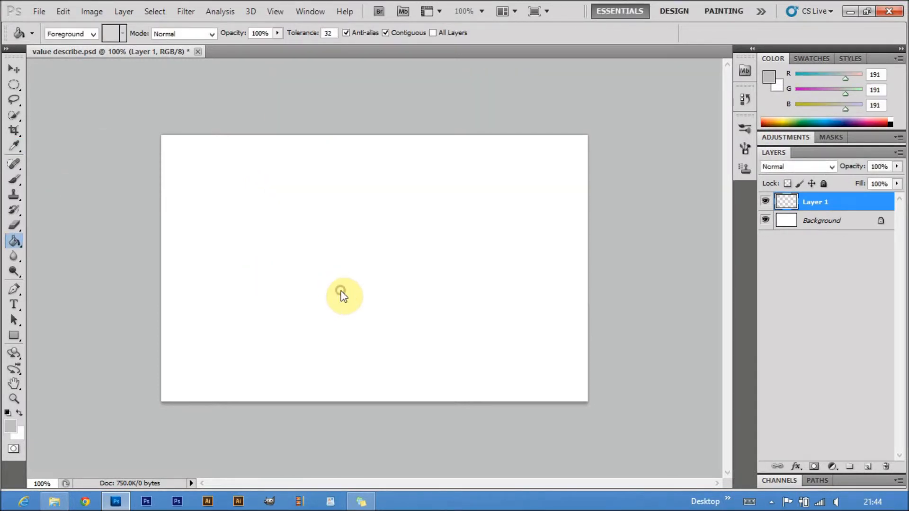
{"action": "left_click", "coordinate": [340, 291]}
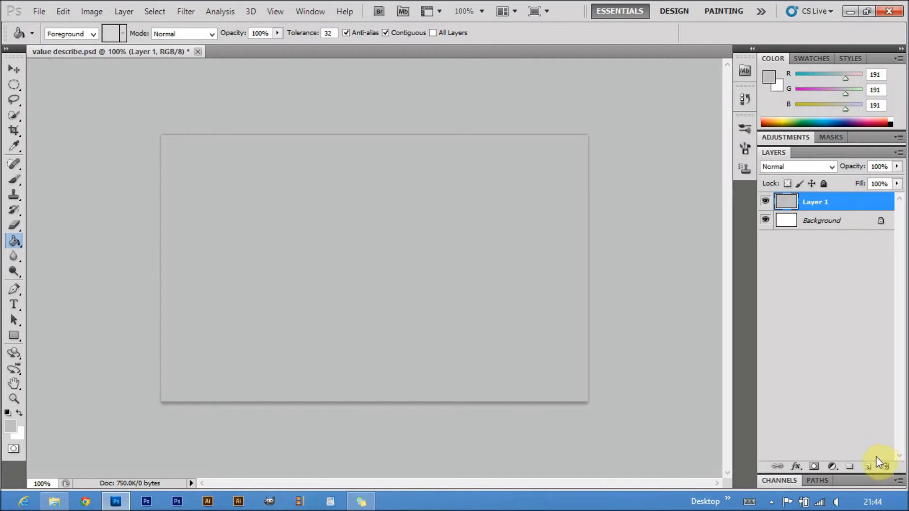
Add another layer and fill a circular selection near the canvas centre with mid grey #878787
{"action": "left_click", "coordinate": [869, 468]}
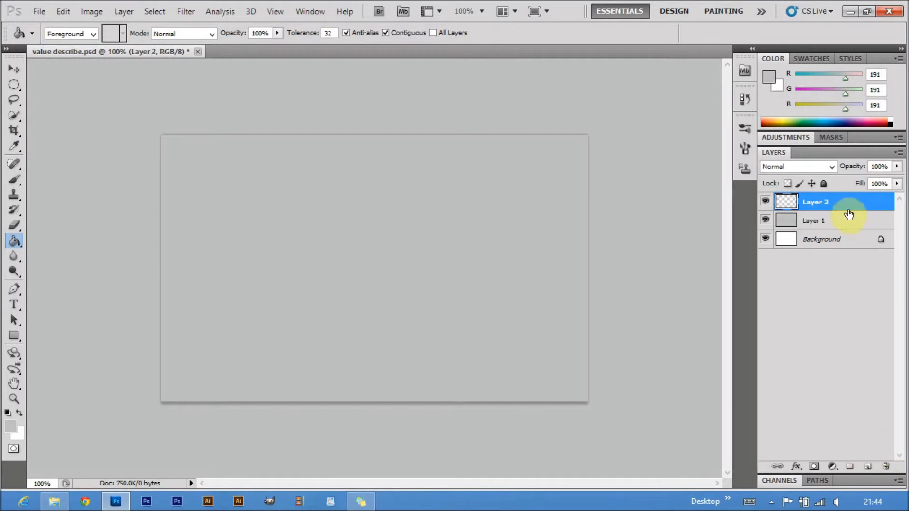
{"action": "left_click", "coordinate": [11, 426]}
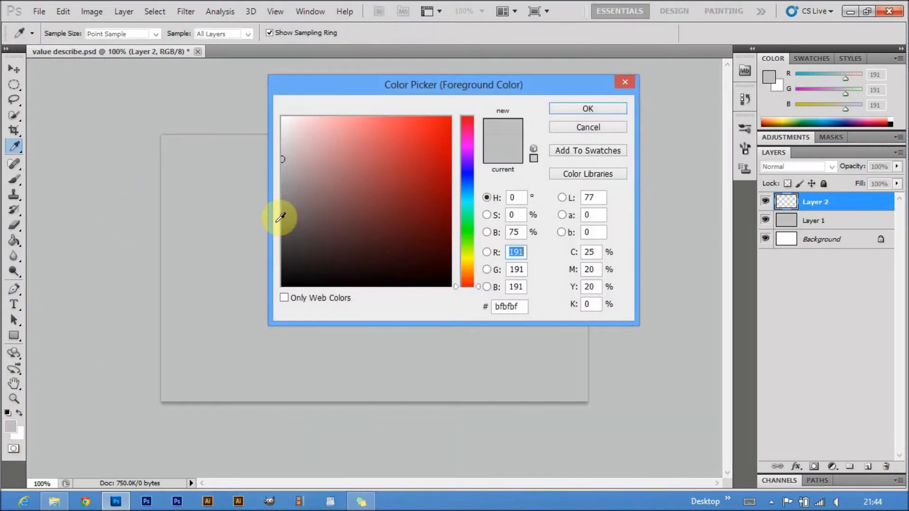
{"action": "left_click_drag", "start_coordinate": [293, 177], "coordinate": [275, 196]}
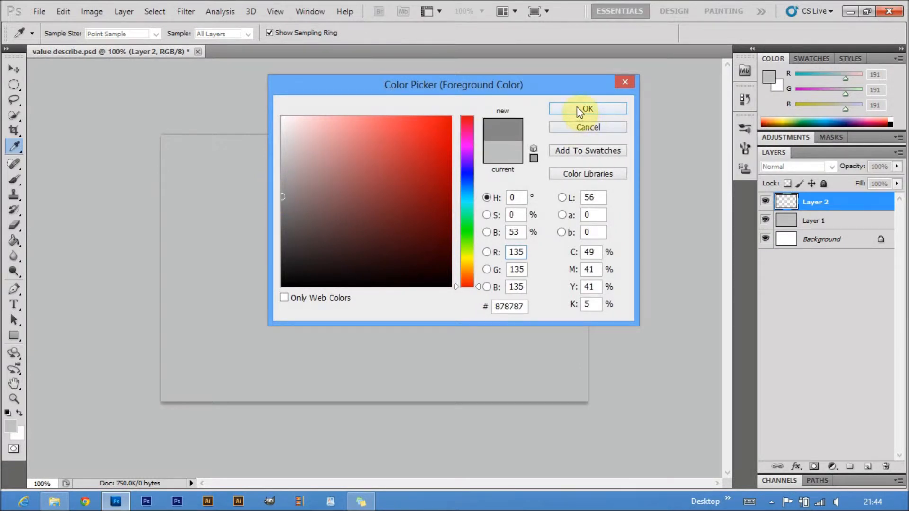
{"action": "left_click", "coordinate": [577, 107]}
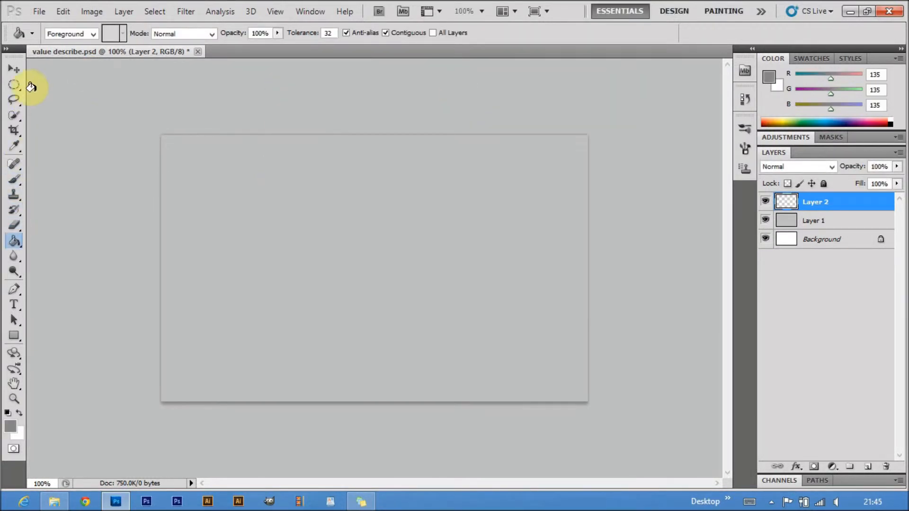
{"action": "left_click", "coordinate": [14, 87]}
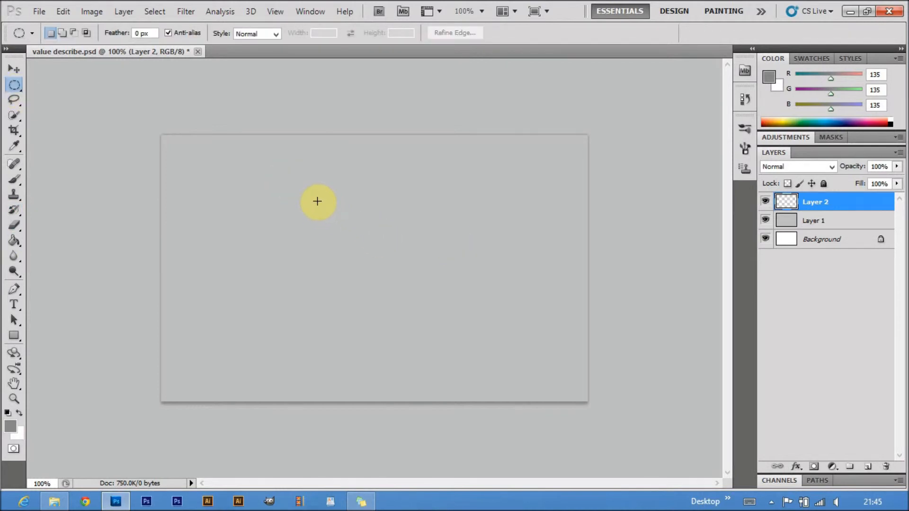
{"action": "left_click_drag", "start_coordinate": [311, 191], "coordinate": [507, 340]}
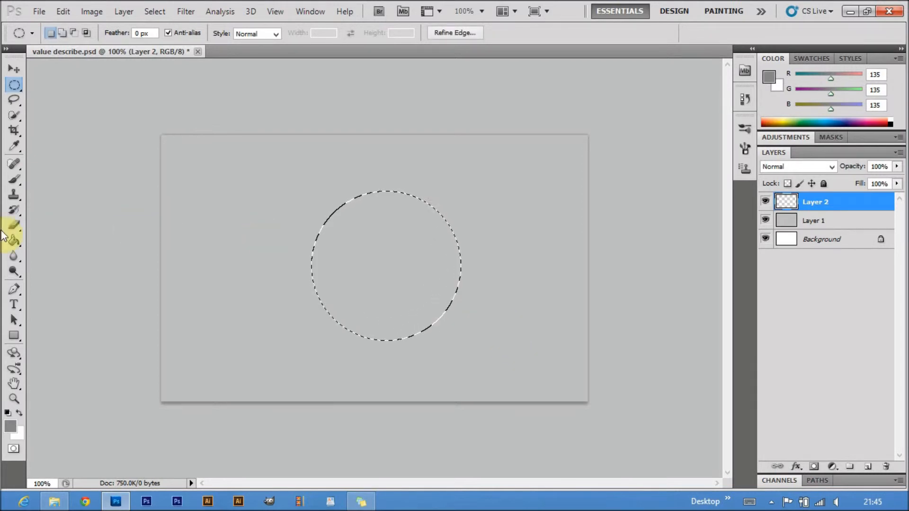
{"action": "left_click", "coordinate": [18, 244]}
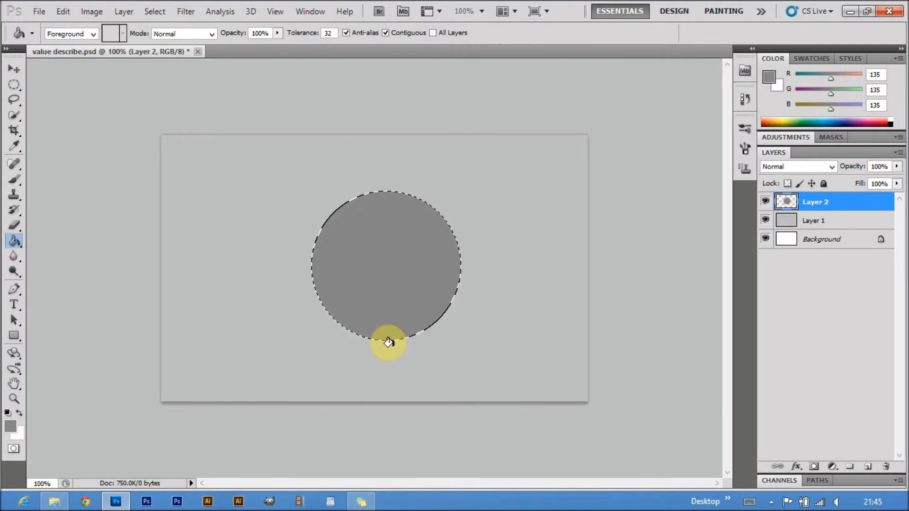
Add a new layer above the circle and set up a soft round brush at 93 px with 0% hardness
{"action": "left_click", "coordinate": [868, 467]}
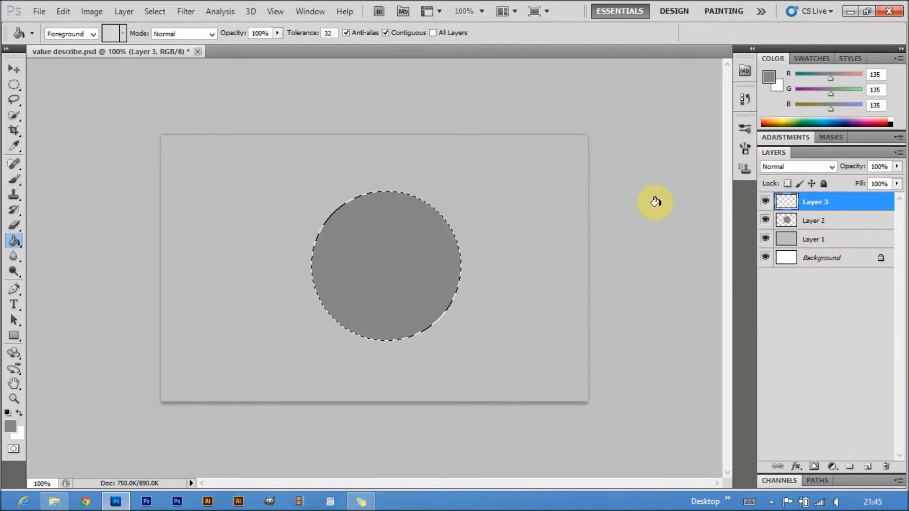
{"action": "left_click", "coordinate": [16, 178]}
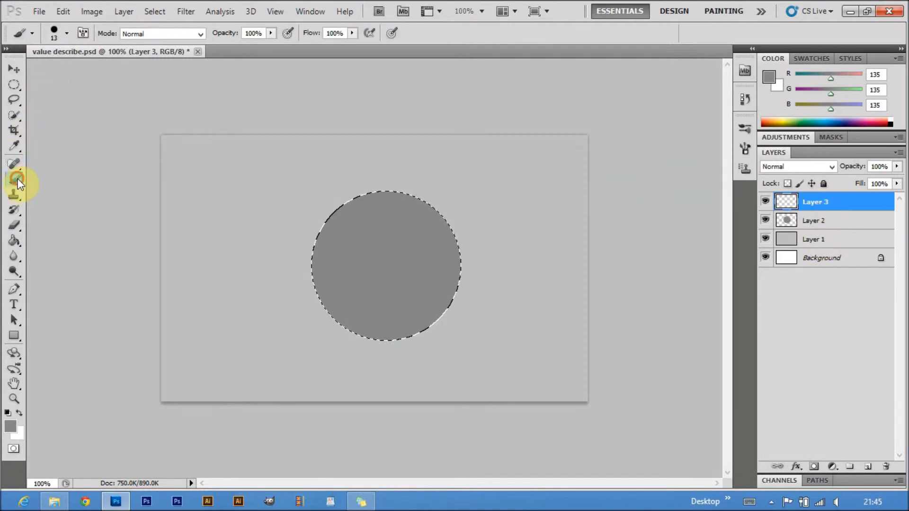
{"action": "left_click", "coordinate": [67, 33]}
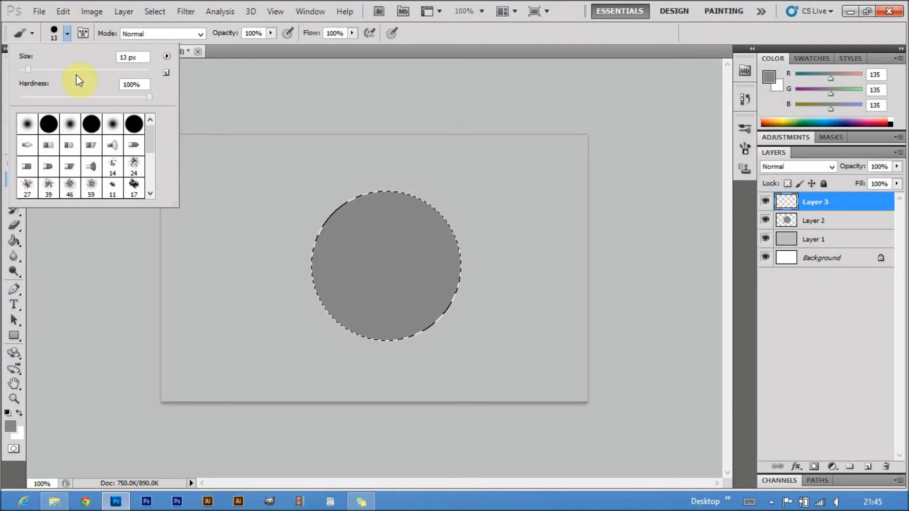
{"action": "left_click", "coordinate": [71, 125]}
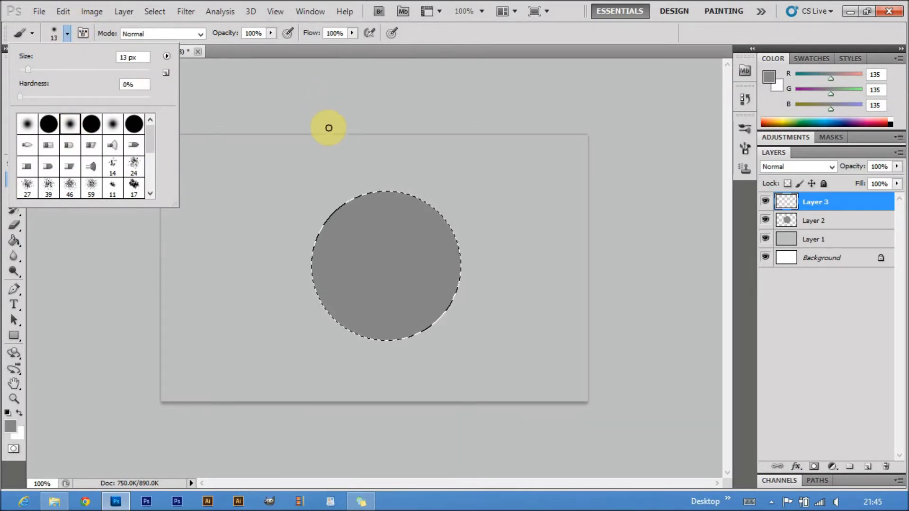
{"action": "left_click", "coordinate": [79, 71]}
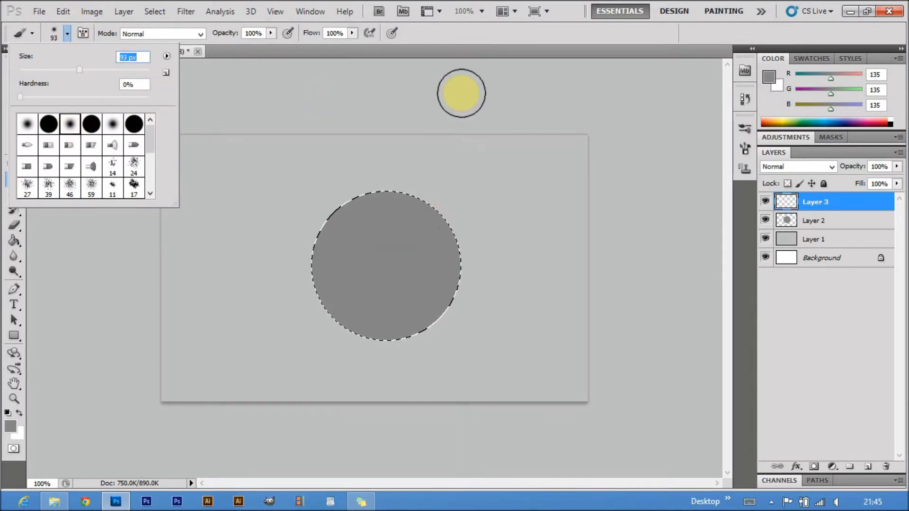
{"action": "left_click", "coordinate": [462, 89]}
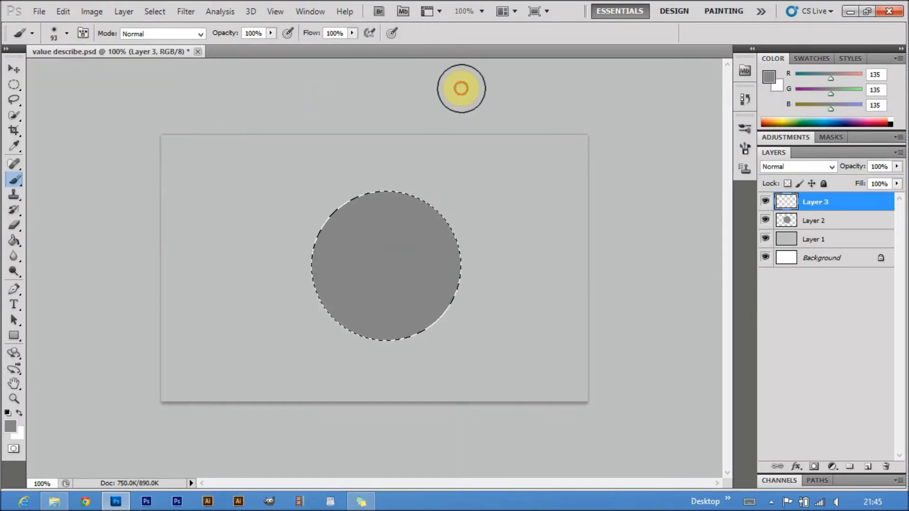
Paint a soft shadow in #6f6f6f over the right and lower part of the selected circle
{"action": "left_click", "coordinate": [12, 431]}
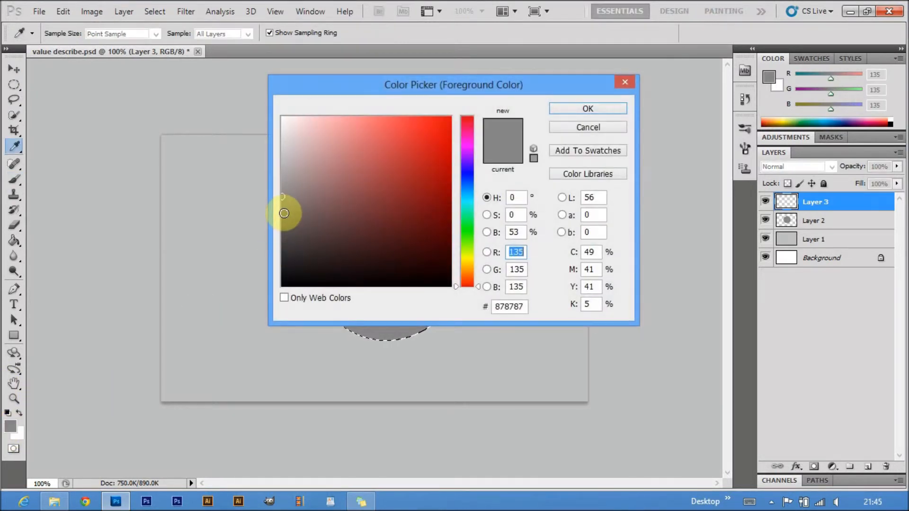
{"action": "left_click", "coordinate": [282, 212]}
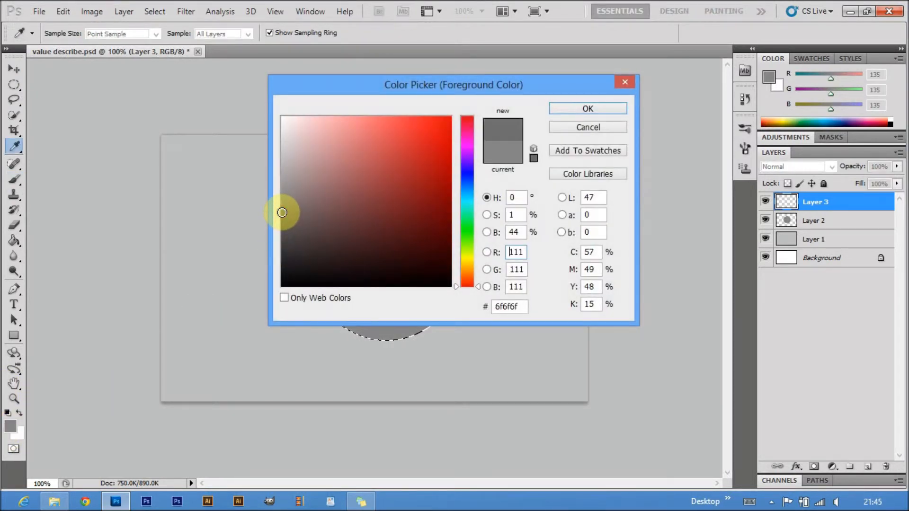
{"action": "left_click", "coordinate": [596, 107]}
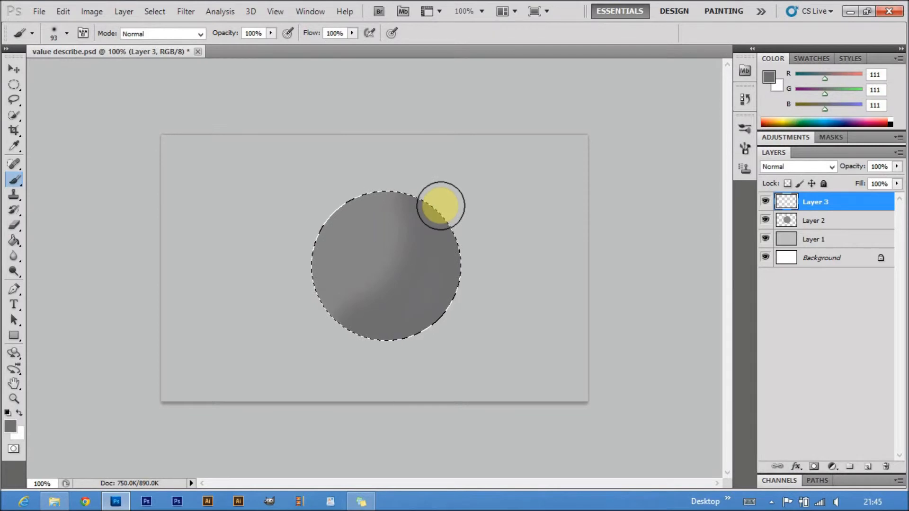
{"action": "left_click", "coordinate": [360, 339]}
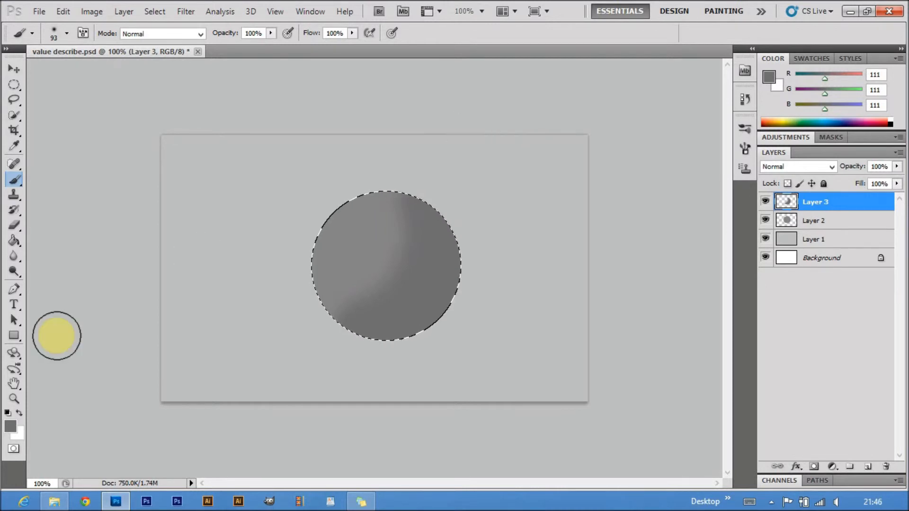
Store the grey sampled from the circle's lighter side as the background color, keeping the shadow grey as foreground
{"action": "left_click", "coordinate": [21, 413]}
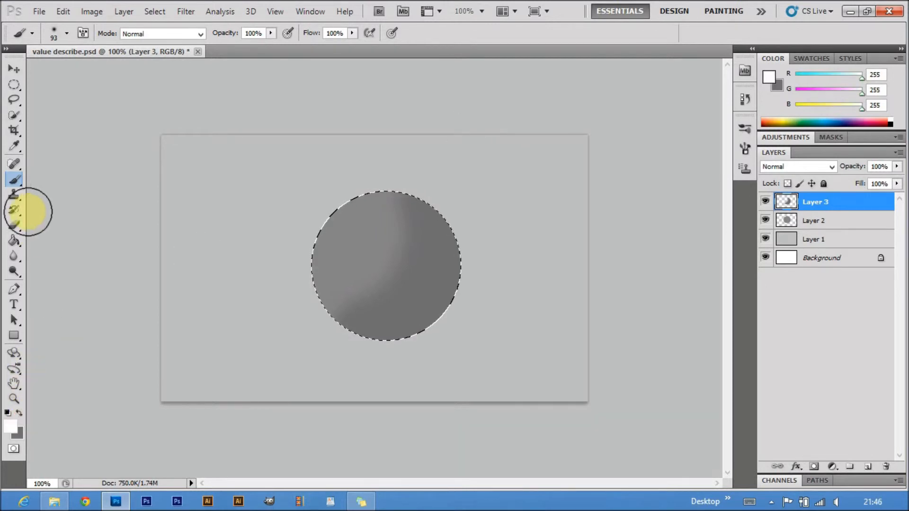
{"action": "left_click", "coordinate": [16, 148]}
{"action": "left_click", "coordinate": [374, 243]}
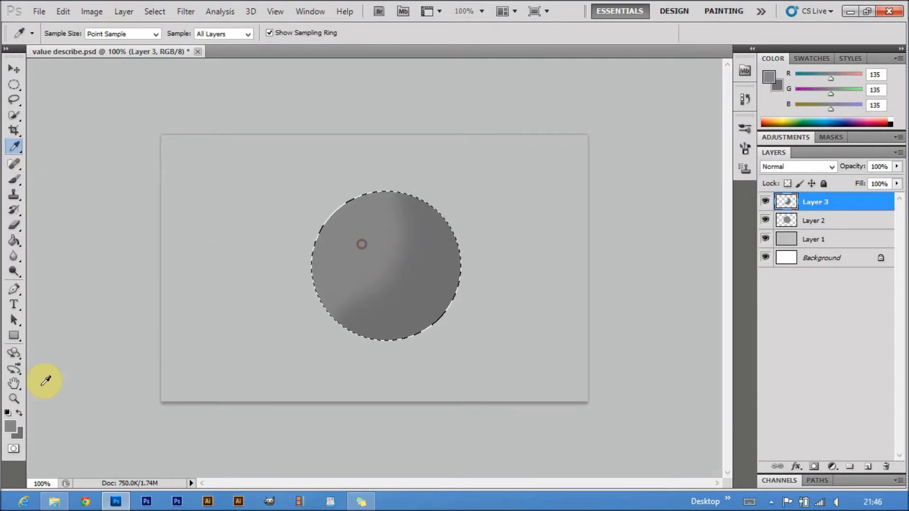
{"action": "left_click", "coordinate": [18, 411]}
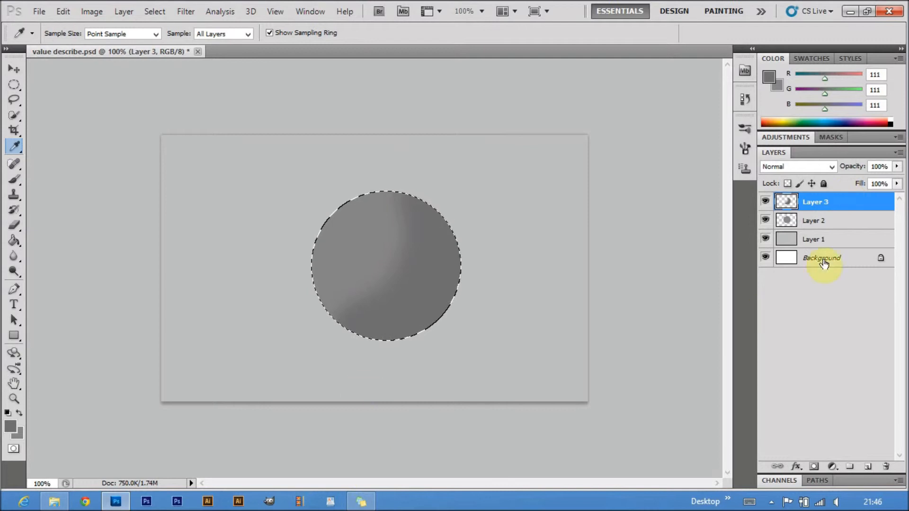
Add a new layer and paint a darker shadow in #575757 along the circle's right and lower edge
{"action": "left_click", "coordinate": [870, 467]}
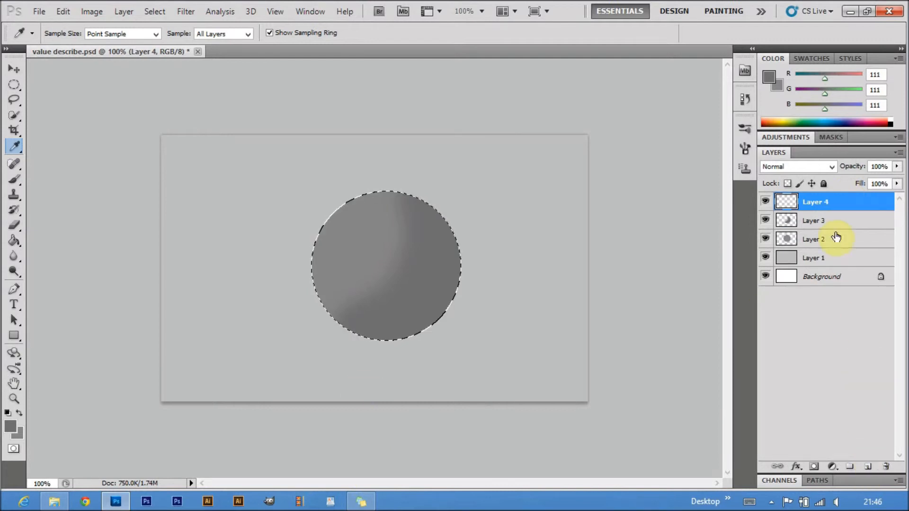
{"action": "left_click", "coordinate": [11, 427]}
{"action": "left_click_drag", "start_coordinate": [283, 233], "coordinate": [280, 228]}
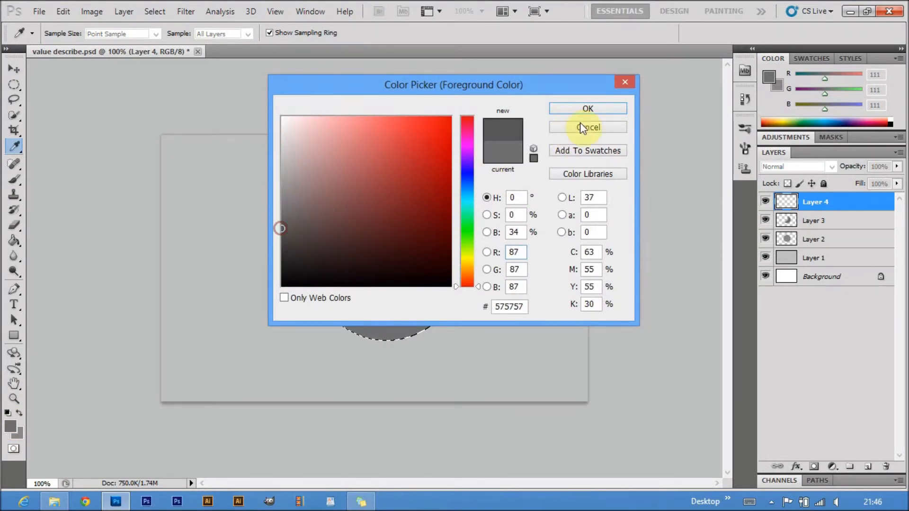
{"action": "left_click", "coordinate": [588, 110]}
{"action": "left_click", "coordinate": [15, 178]}
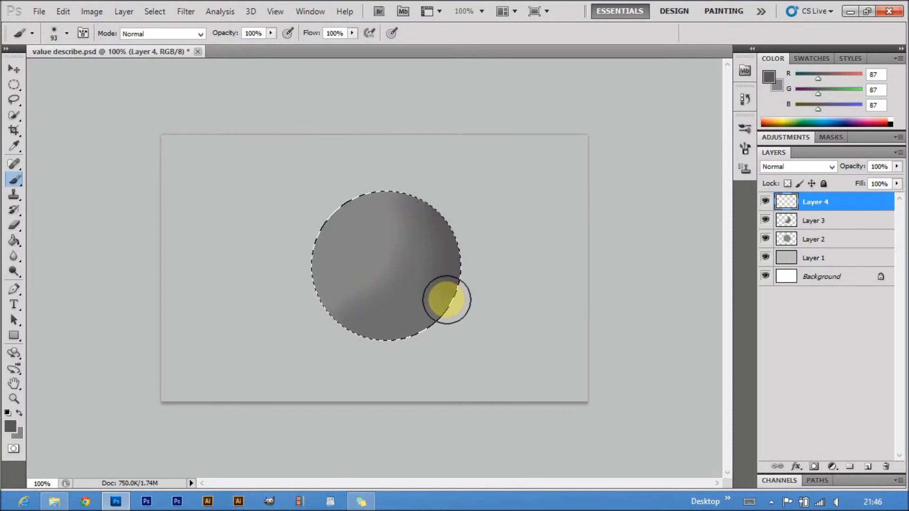
{"action": "left_click_drag", "start_coordinate": [348, 345], "coordinate": [333, 351]}
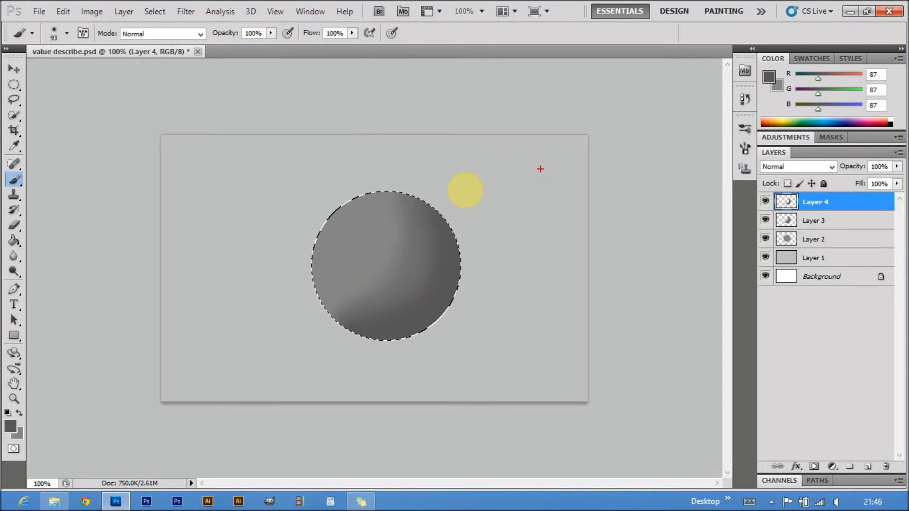
{"action": "mouse_move", "coordinate": [183, 158]}
{"action": "left_mouse_down"}
{"action": "mouse_move", "coordinate": [253, 201]}
{"action": "mouse_move", "coordinate": [245, 182]}
{"action": "mouse_move", "coordinate": [255, 205]}
{"action": "mouse_move", "coordinate": [222, 213]}
{"action": "left_mouse_up"}
{"action": "mouse_move", "coordinate": [222, 143]}
{"action": "left_mouse_down"}
{"action": "mouse_move", "coordinate": [287, 170]}
{"action": "mouse_move", "coordinate": [265, 176]}
{"action": "left_mouse_up"}
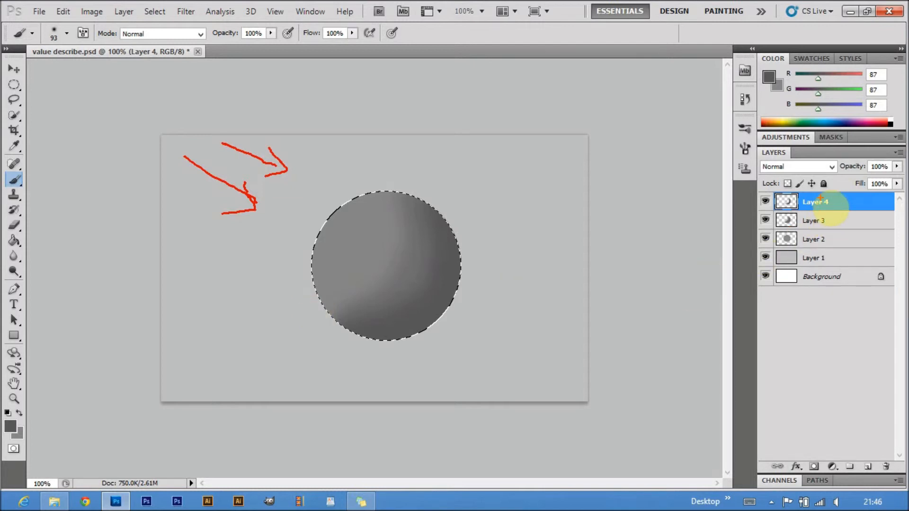
{"action": "left_click", "coordinate": [615, 185]}
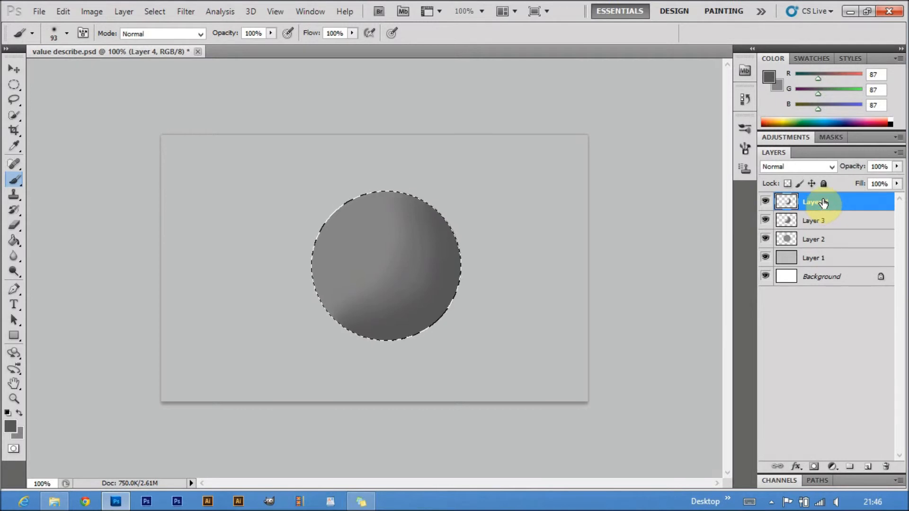
Add a new layer and paint the darkest shading in RGB 58, 57, 57 along the circle's lower-right rim
{"action": "left_click", "coordinate": [868, 466]}
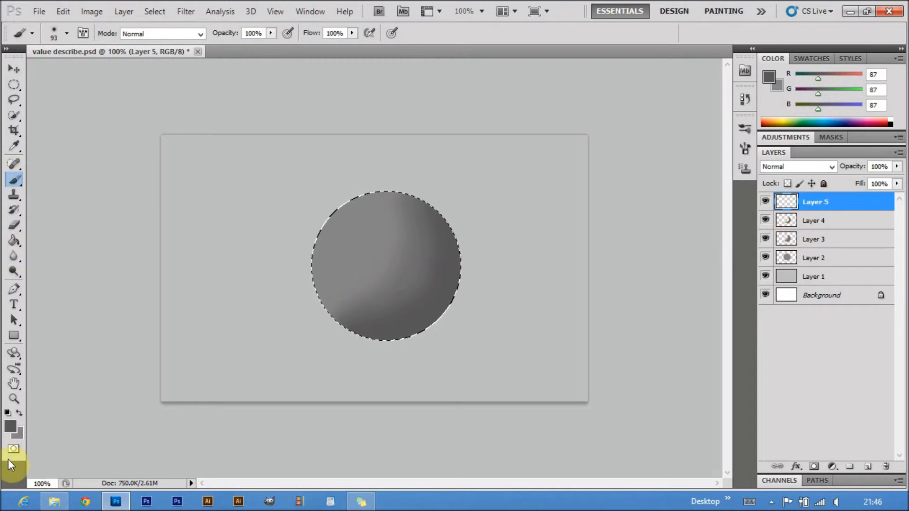
{"action": "left_click", "coordinate": [10, 426]}
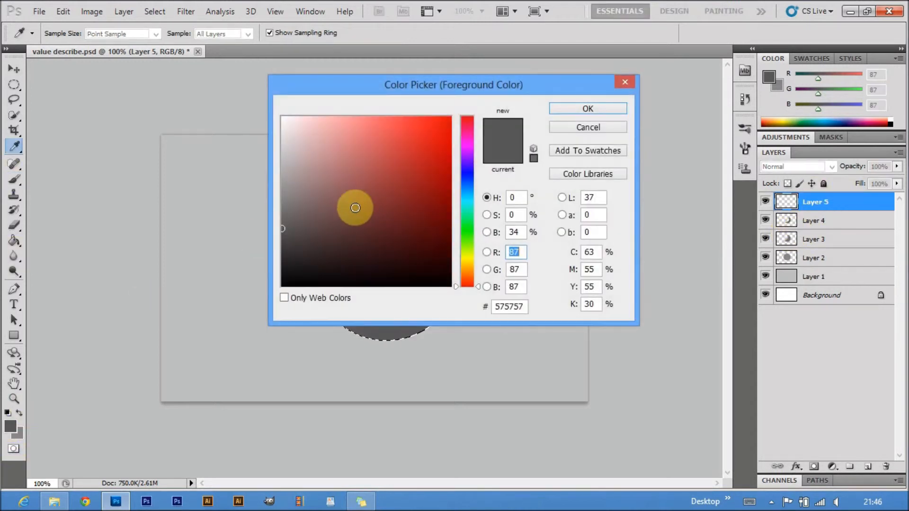
{"action": "left_click", "coordinate": [284, 248]}
{"action": "left_click", "coordinate": [593, 109]}
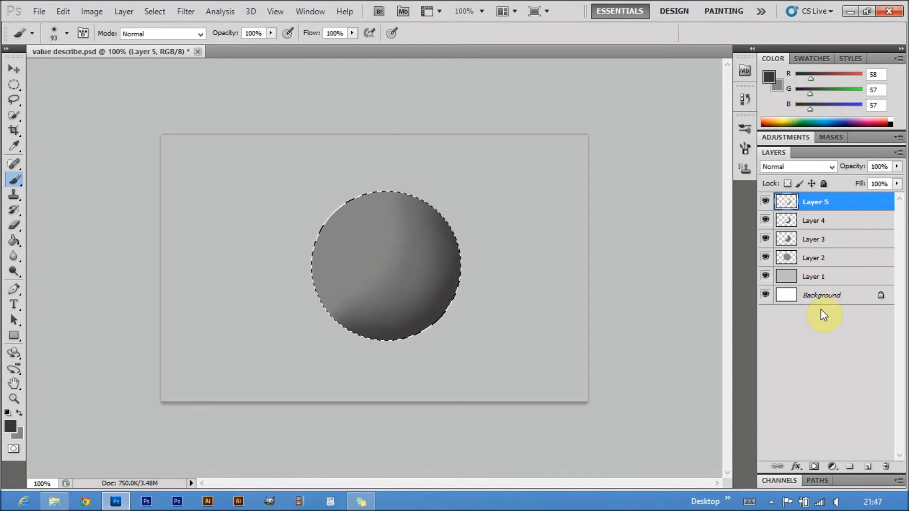
Add a new layer and paint a lighter tone in #a1a0a0 over the upper-left part of the selected circle
{"action": "left_click", "coordinate": [868, 466]}
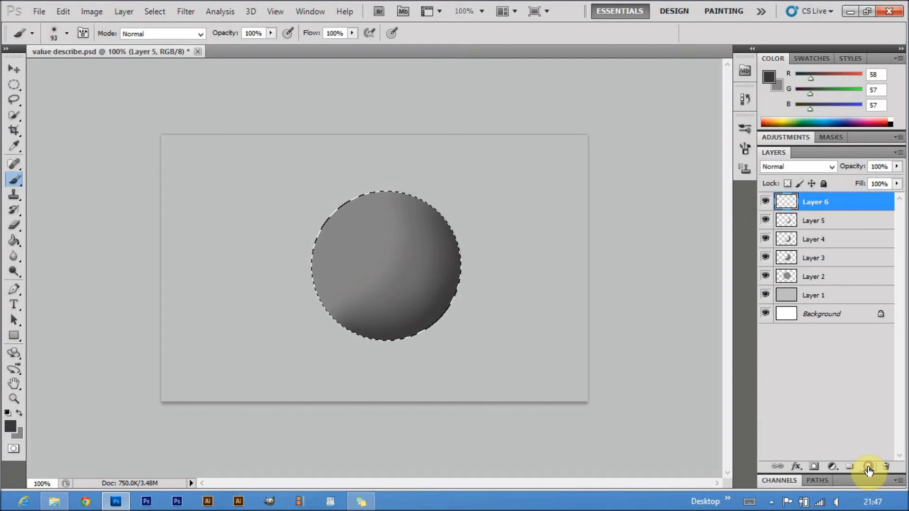
{"action": "left_click", "coordinate": [19, 414]}
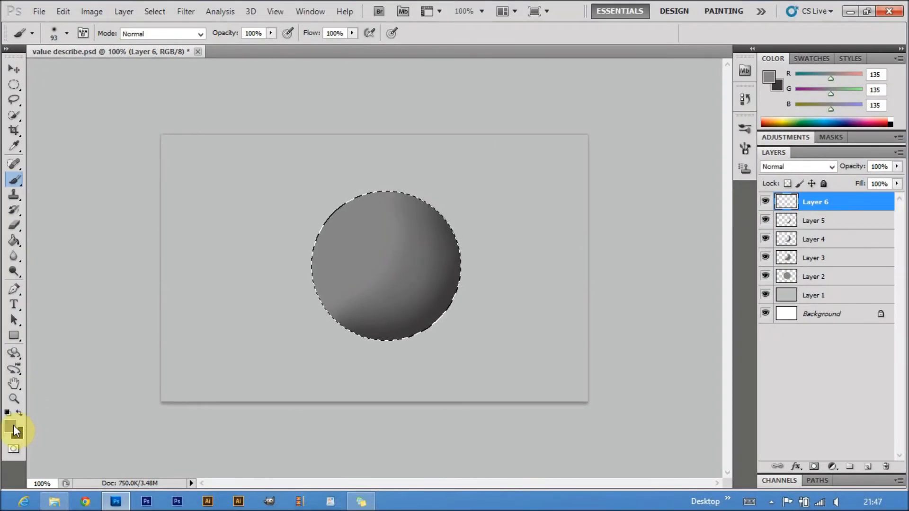
{"action": "left_click", "coordinate": [22, 416]}
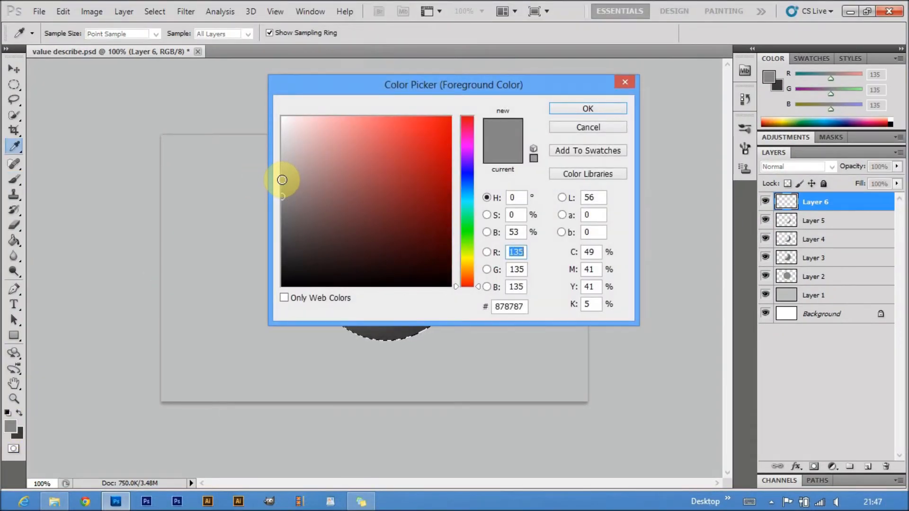
{"action": "left_click", "coordinate": [507, 306]}
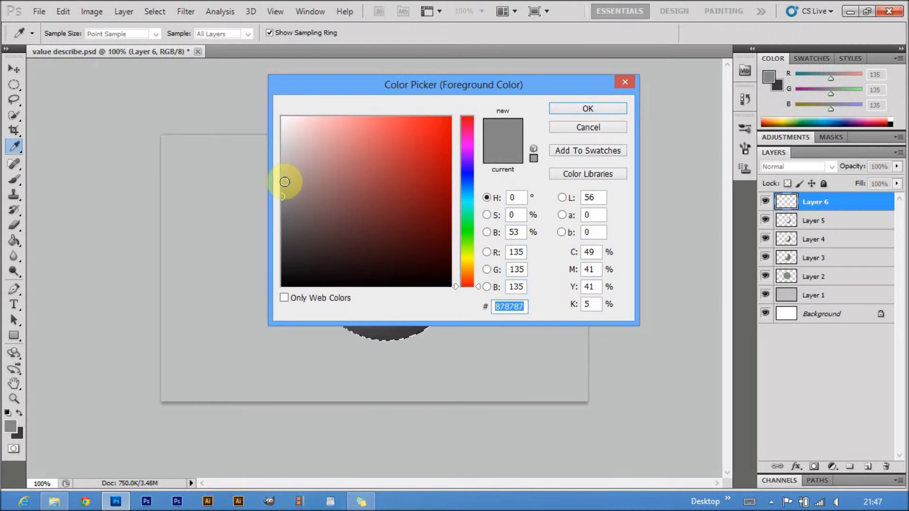
{"action": "left_click", "coordinate": [282, 179]}
{"action": "left_click", "coordinate": [599, 107]}
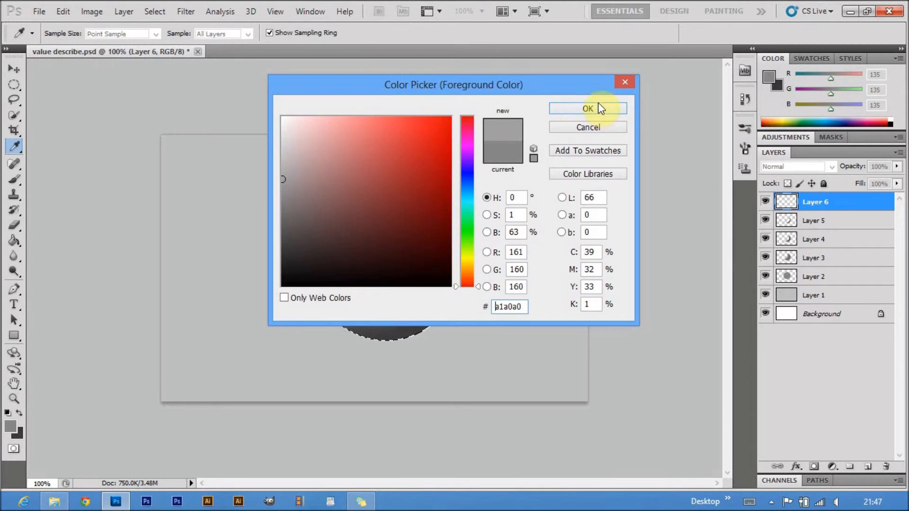
{"action": "key", "text": "b"}
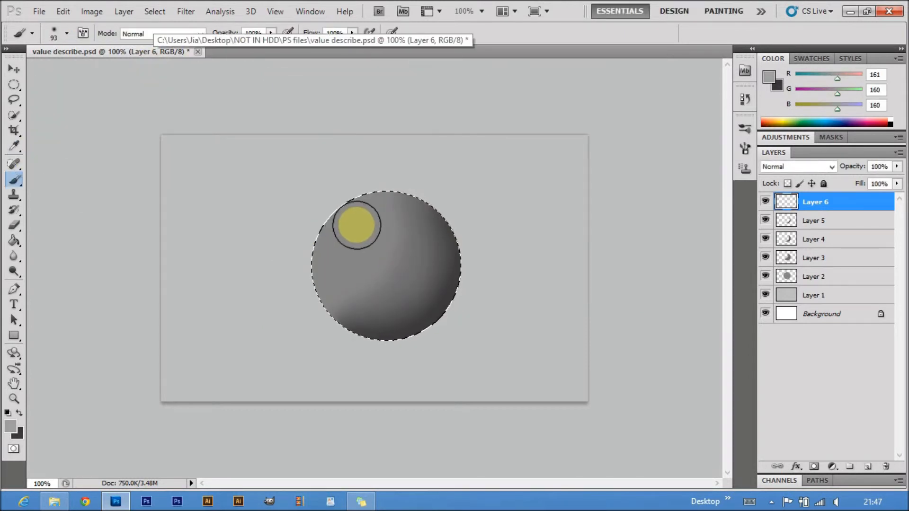
{"action": "mouse_move", "coordinate": [354, 222]}
{"action": "left_mouse_down"}
{"action": "mouse_move", "coordinate": [353, 213]}
{"action": "mouse_move", "coordinate": [359, 221]}
{"action": "mouse_move", "coordinate": [340, 258]}
{"action": "mouse_move", "coordinate": [346, 227]}
{"action": "mouse_move", "coordinate": [357, 223]}
{"action": "mouse_move", "coordinate": [344, 246]}
{"action": "mouse_move", "coordinate": [347, 219]}
{"action": "left_mouse_up"}
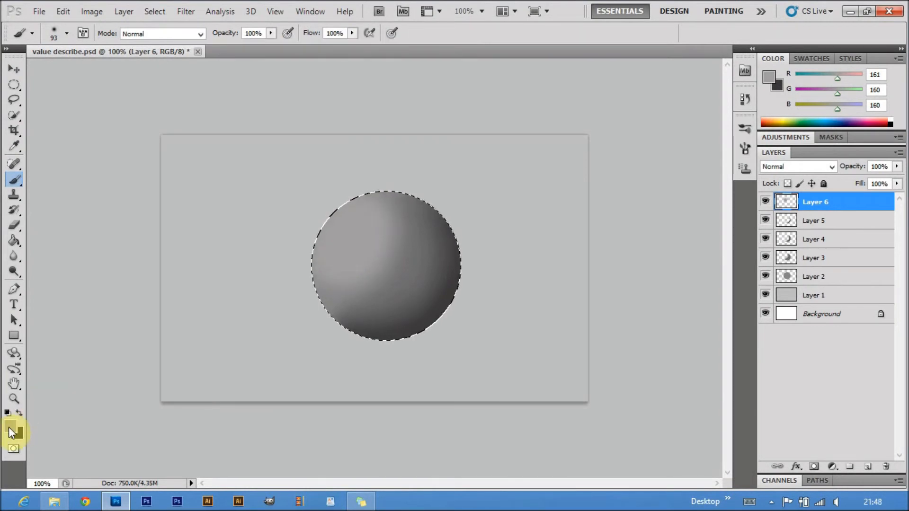
Add a new layer and paint a smaller, lighter area in RGB 191, 190, 190 on the circle's upper left
{"action": "left_click", "coordinate": [12, 426]}
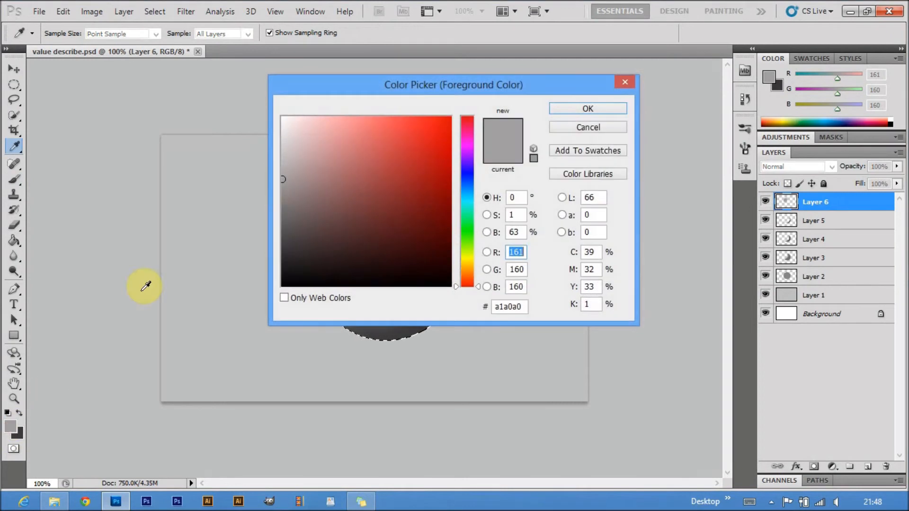
{"action": "left_click", "coordinate": [282, 159]}
{"action": "left_click", "coordinate": [571, 108]}
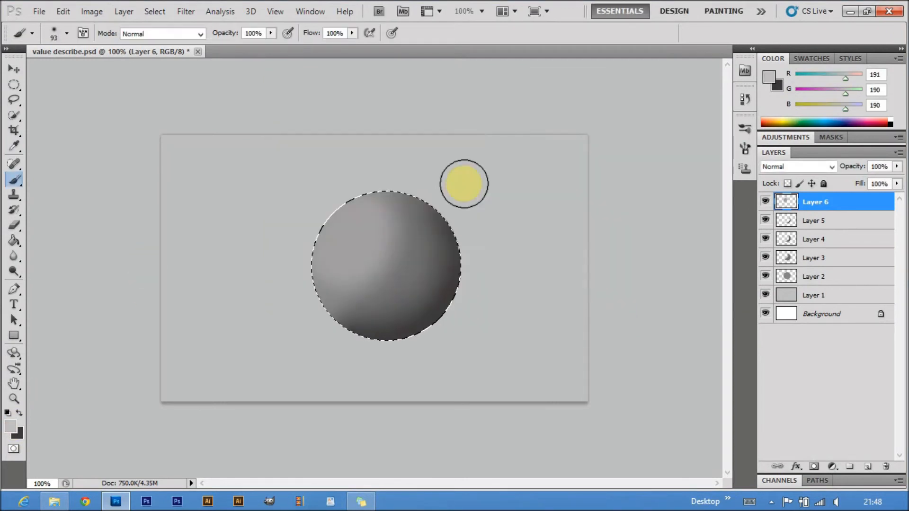
{"action": "left_click", "coordinate": [867, 466]}
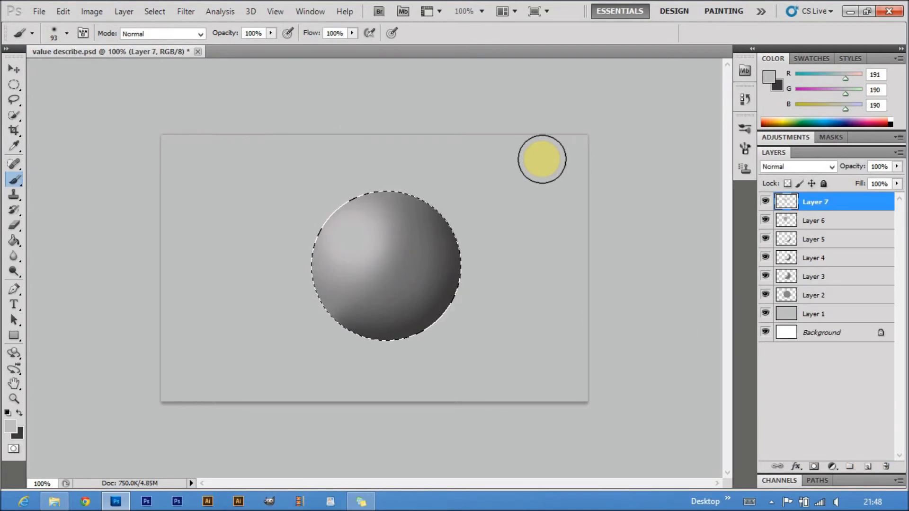
Add a new layer and paint a bright highlight in #e3e3e3 at the center of the circle's light area
{"action": "left_click", "coordinate": [869, 467]}
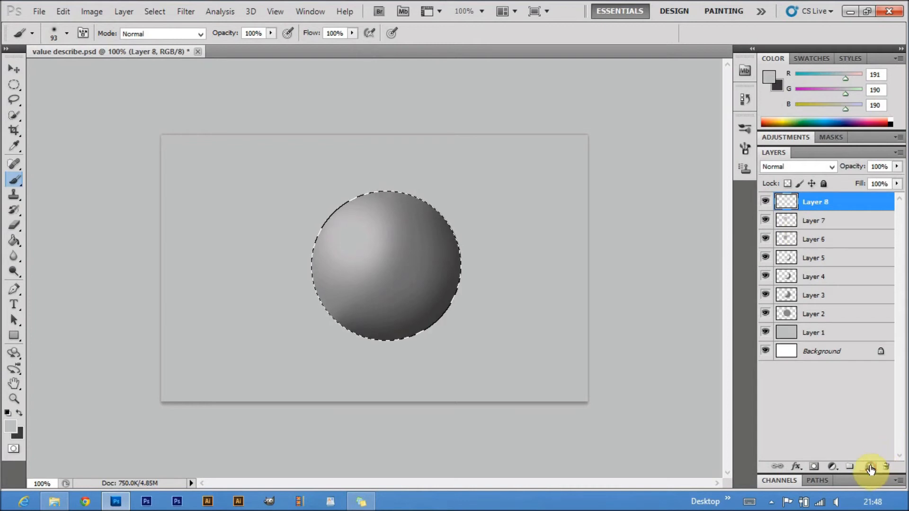
{"action": "left_click", "coordinate": [14, 426]}
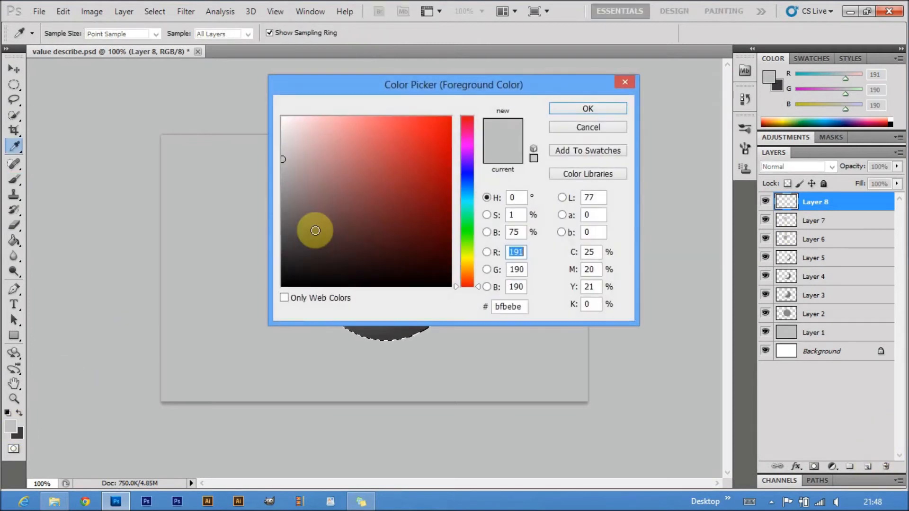
{"action": "left_click", "coordinate": [283, 138]}
{"action": "left_click_drag", "start_coordinate": [283, 138], "coordinate": [283, 134]}
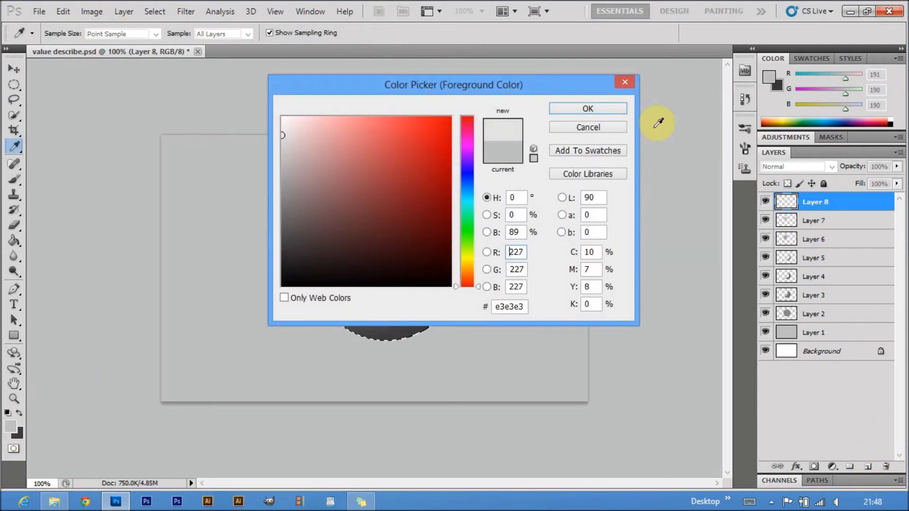
{"action": "left_click", "coordinate": [587, 109]}
{"action": "key", "text": "b"}
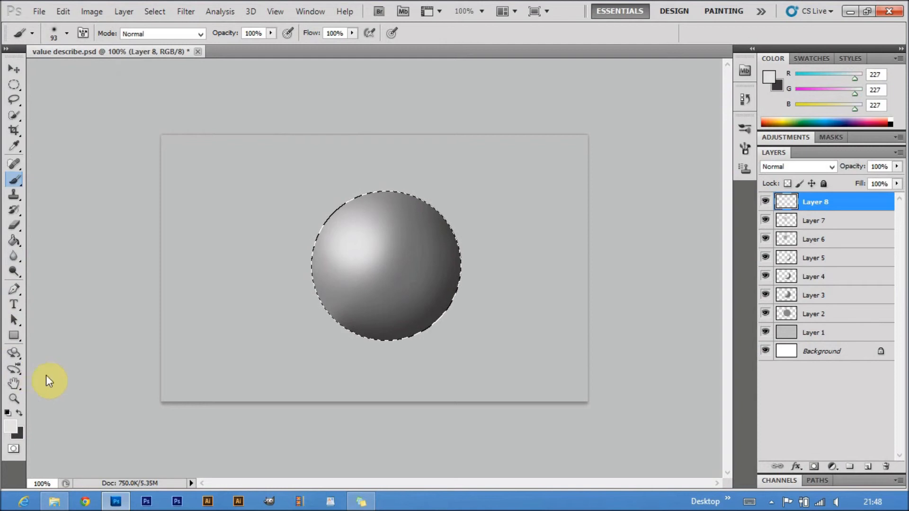
Paint a near-white core in #fcf7f7 in the middle of the highlight with a brush size of 70
{"action": "left_click", "coordinate": [15, 428]}
{"action": "left_click", "coordinate": [285, 119]}
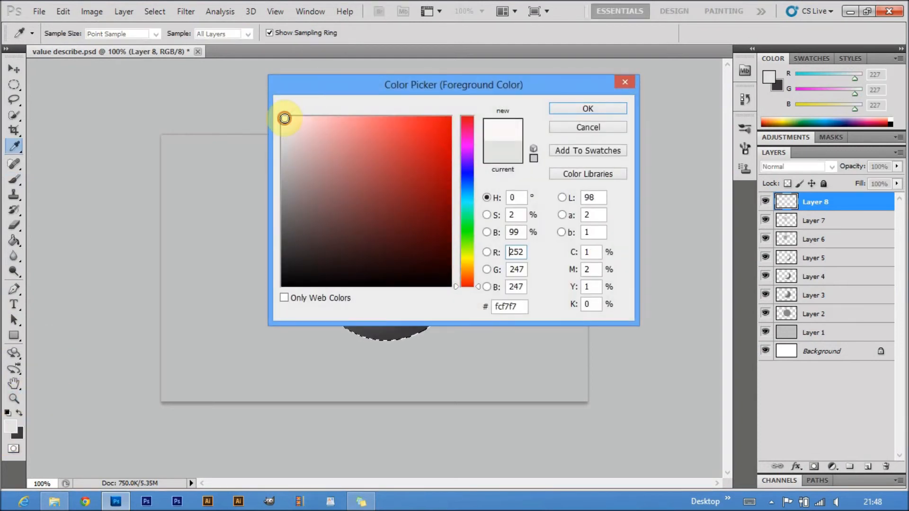
{"action": "left_click", "coordinate": [597, 108]}
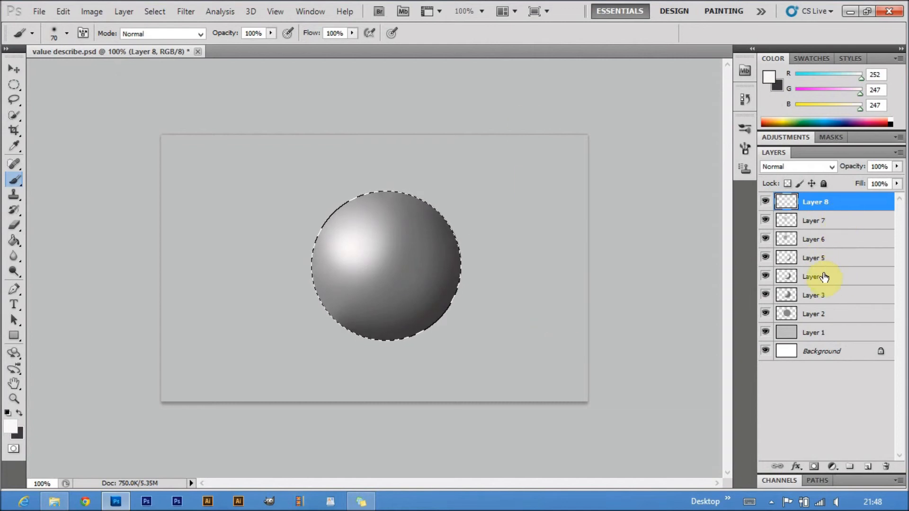
Clear the circle selection and group the sphere layers, Layer 2 through Layer 8
{"action": "left_click", "coordinate": [150, 13]}
{"action": "left_click", "coordinate": [163, 38]}
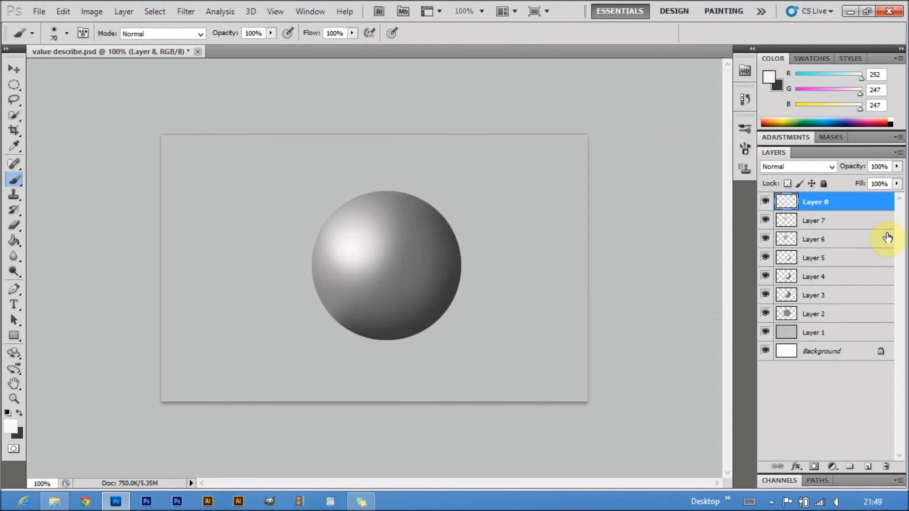
{"action": "left_click", "coordinate": [834, 314], "text": "shift"}
{"action": "left_click_drag", "start_coordinate": [835, 296], "coordinate": [852, 467]}
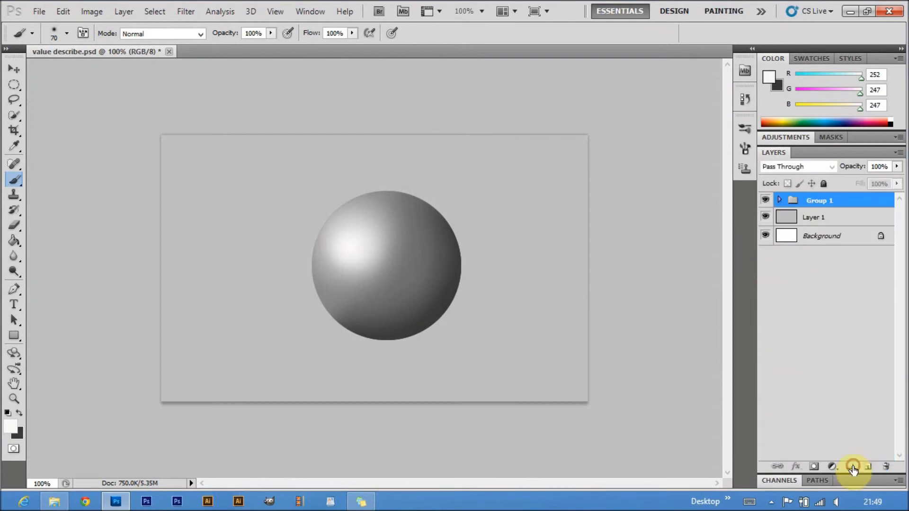
Add a new layer directly above Layer 1 and select a flat ellipse overlapping the sphere's lower-right edge
{"action": "left_click", "coordinate": [808, 219]}
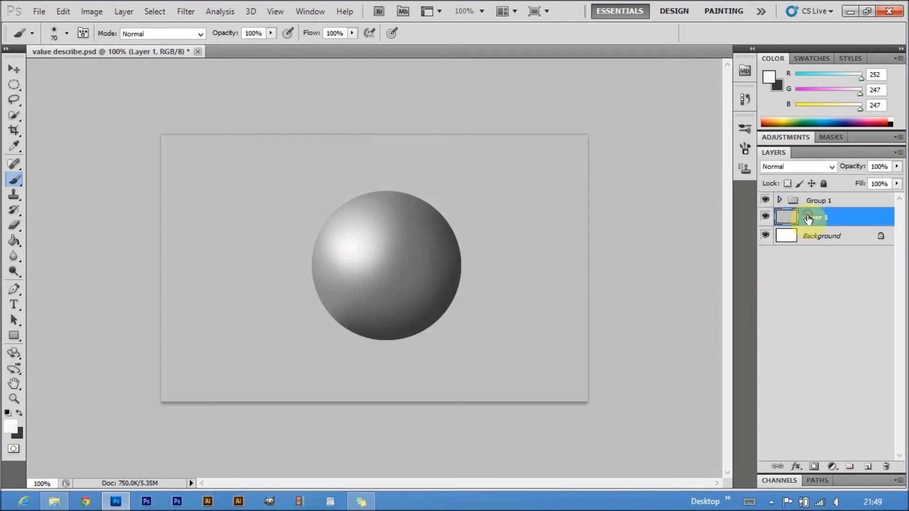
{"action": "left_click", "coordinate": [868, 469]}
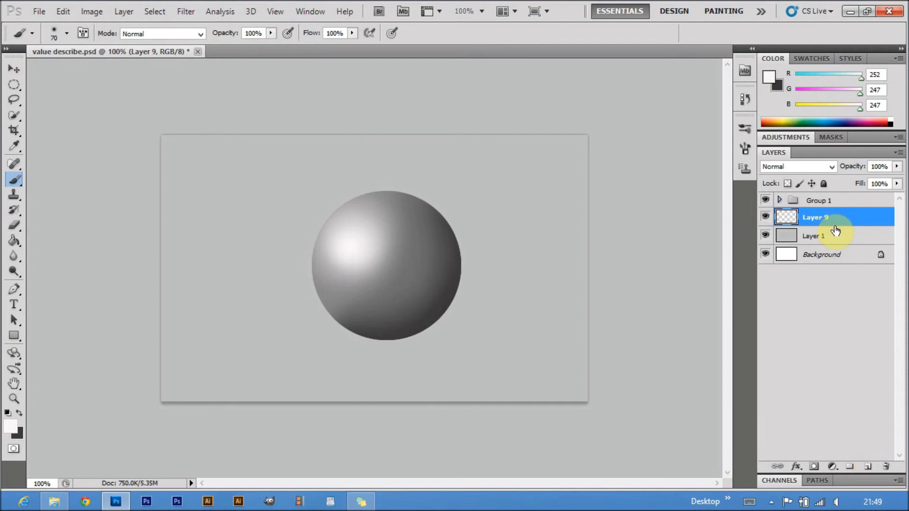
{"action": "left_click", "coordinate": [15, 84]}
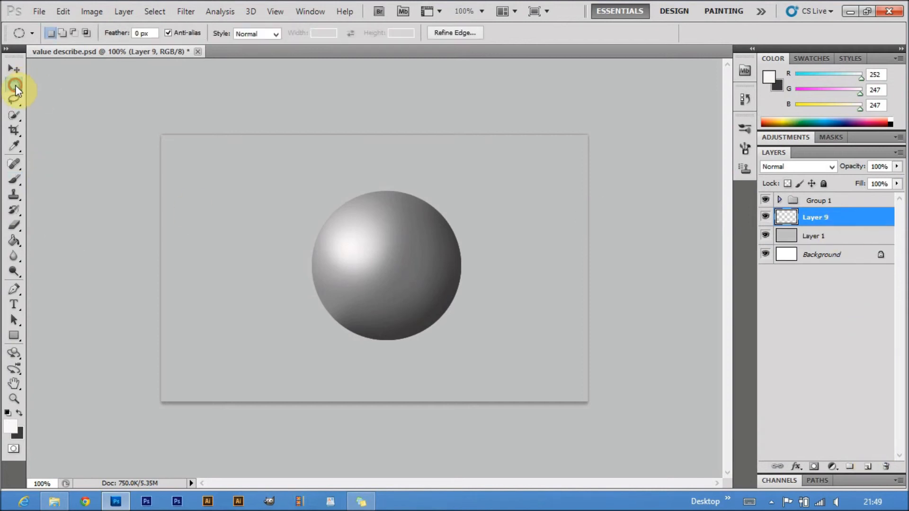
{"action": "mouse_move", "coordinate": [379, 299]}
{"action": "left_mouse_down"}
{"action": "mouse_move", "coordinate": [547, 344]}
{"action": "mouse_move", "coordinate": [535, 342]}
{"action": "left_mouse_up"}
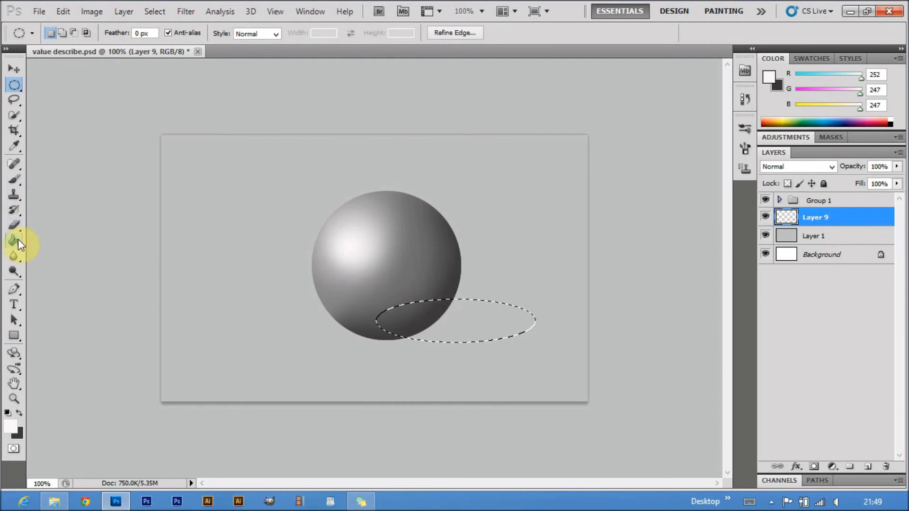
Restore the default colors and fill the elliptical selection with black using the Paint Bucket
{"action": "left_click", "coordinate": [14, 240]}
{"action": "left_click", "coordinate": [8, 413]}
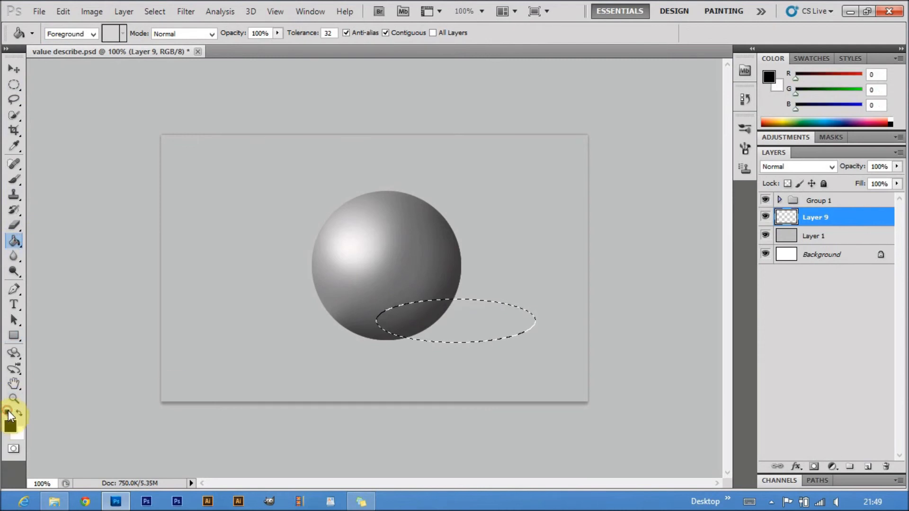
{"action": "left_click", "coordinate": [429, 325]}
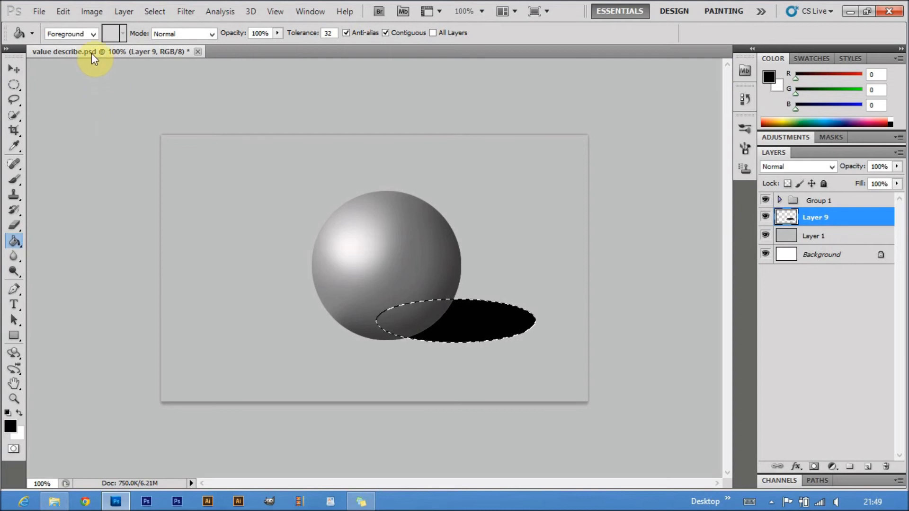
Clear the ellipse selection and move the black shadow slightly down and left beneath the sphere's base
{"action": "left_click", "coordinate": [154, 11]}
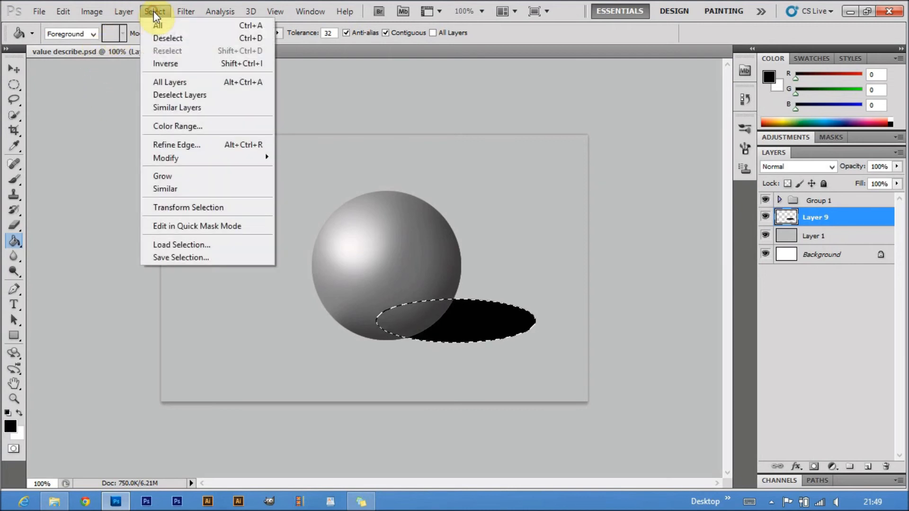
{"action": "left_click", "coordinate": [163, 38]}
{"action": "left_click", "coordinate": [15, 69]}
{"action": "mouse_move", "coordinate": [473, 327]}
{"action": "left_mouse_down"}
{"action": "mouse_move", "coordinate": [464, 326]}
{"action": "mouse_move", "coordinate": [471, 335]}
{"action": "left_mouse_up"}
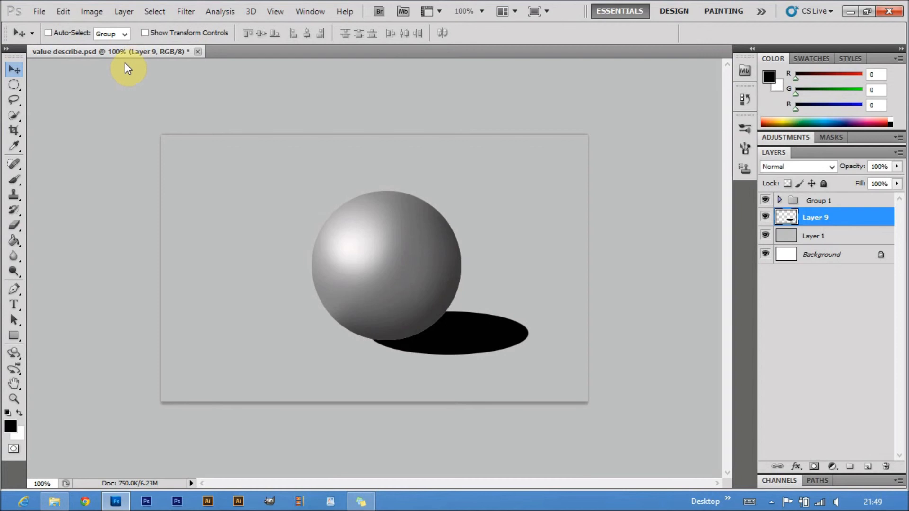
Distort the black shadow by pulling its two right corners upward so it slants up away from the sphere's base
{"action": "left_click", "coordinate": [62, 10]}
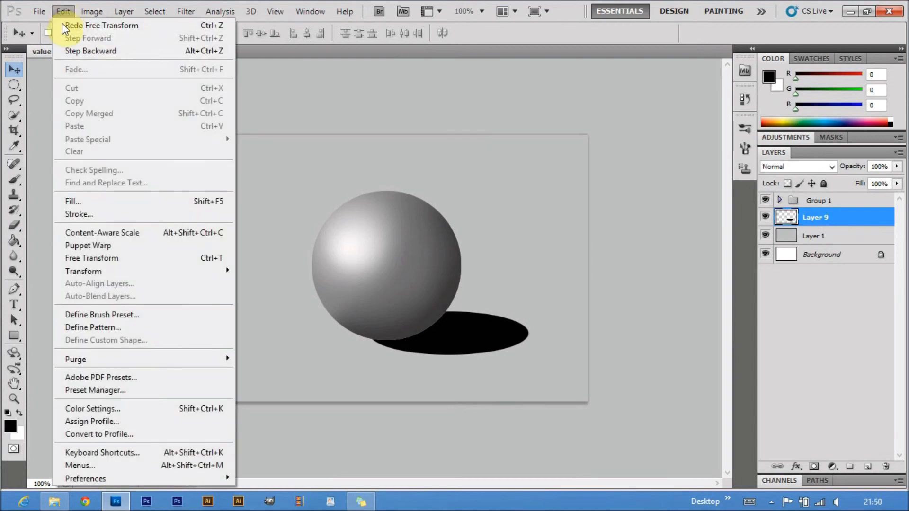
{"action": "mouse_move", "coordinate": [114, 274]}
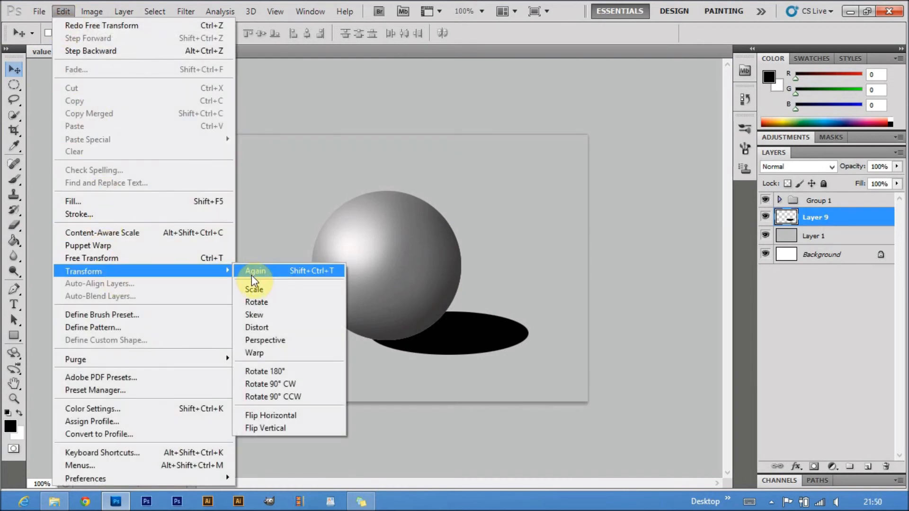
{"action": "left_click", "coordinate": [275, 326]}
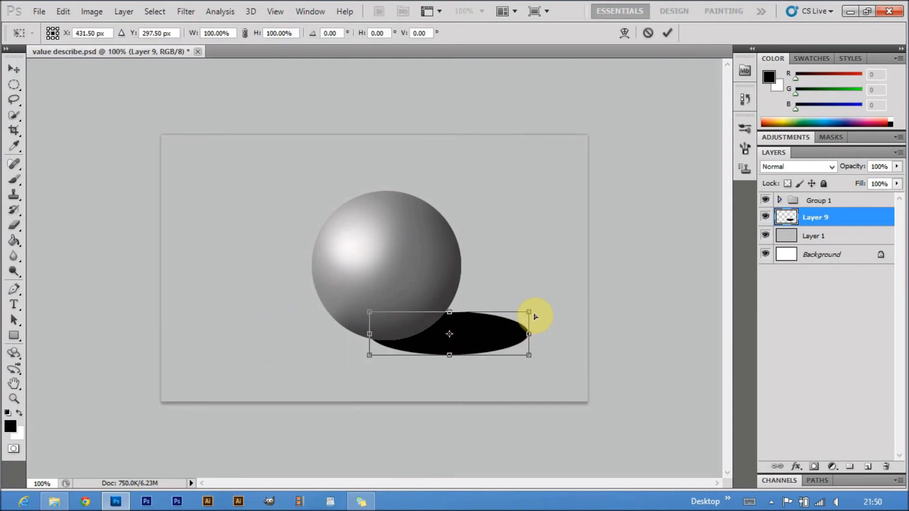
{"action": "left_click_drag", "start_coordinate": [528, 311], "coordinate": [513, 297]}
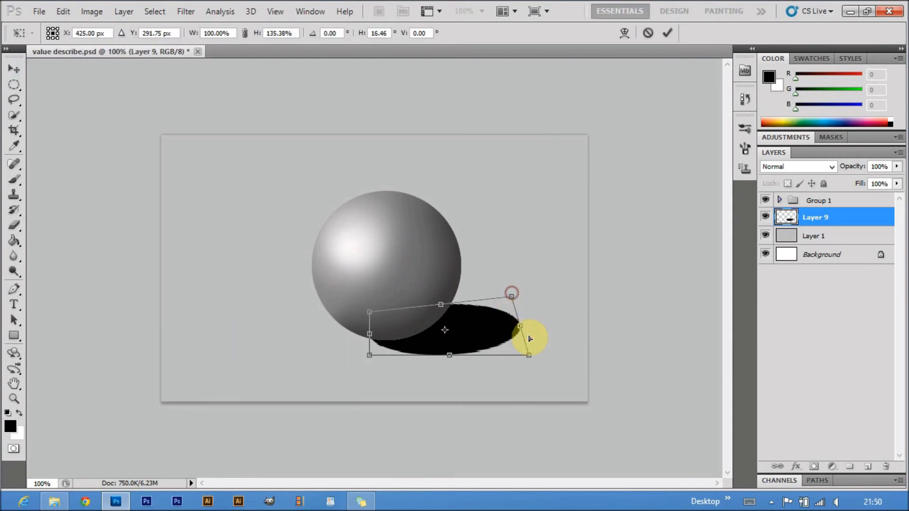
{"action": "left_click_drag", "start_coordinate": [529, 359], "coordinate": [545, 331]}
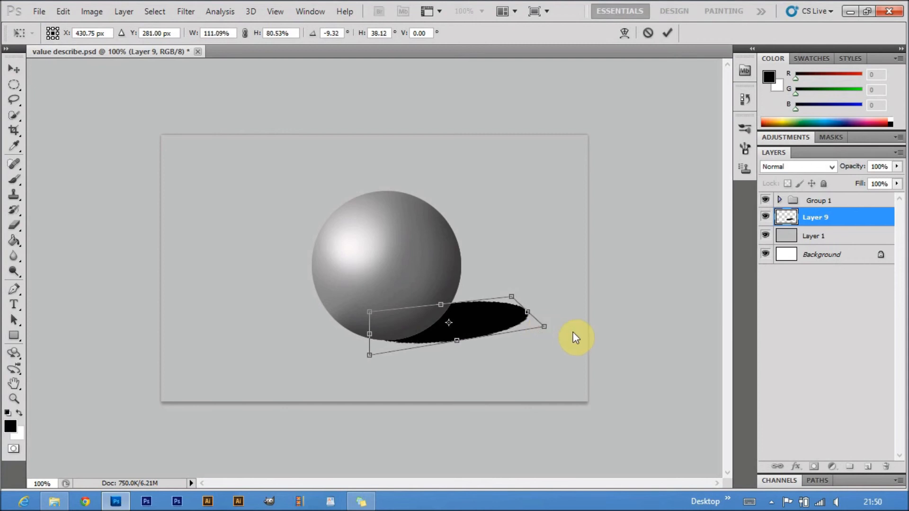
{"action": "key", "text": "Return"}
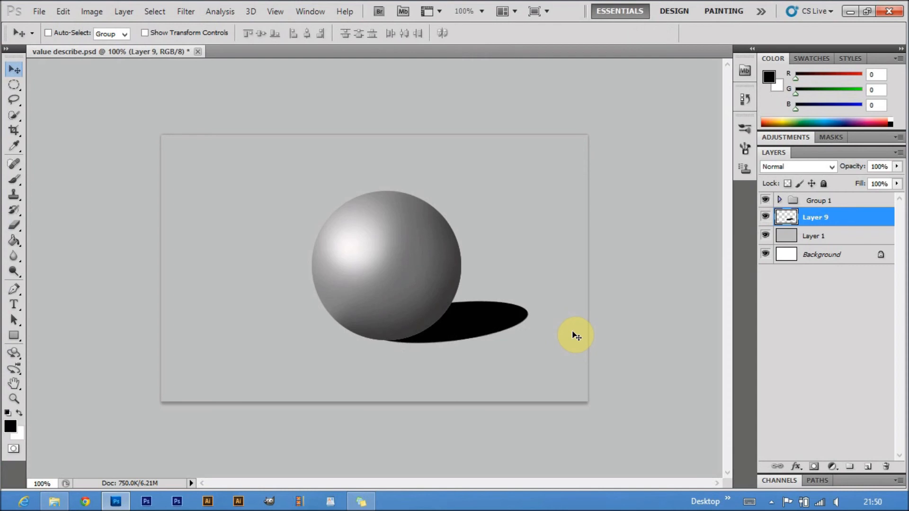
Soften the black cast shadow on Layer 9 with a Gaussian Blur of about 6.5 pixels radius
{"action": "left_click", "coordinate": [188, 14]}
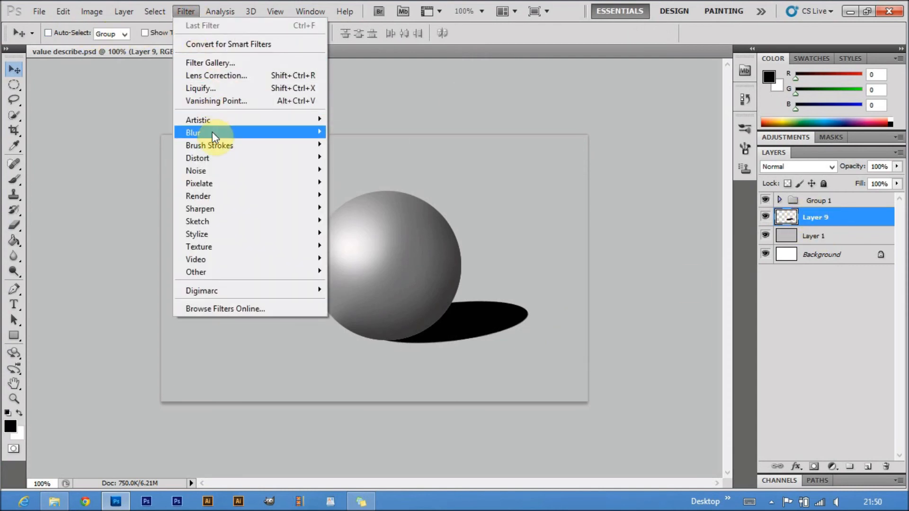
{"action": "mouse_move", "coordinate": [212, 134]}
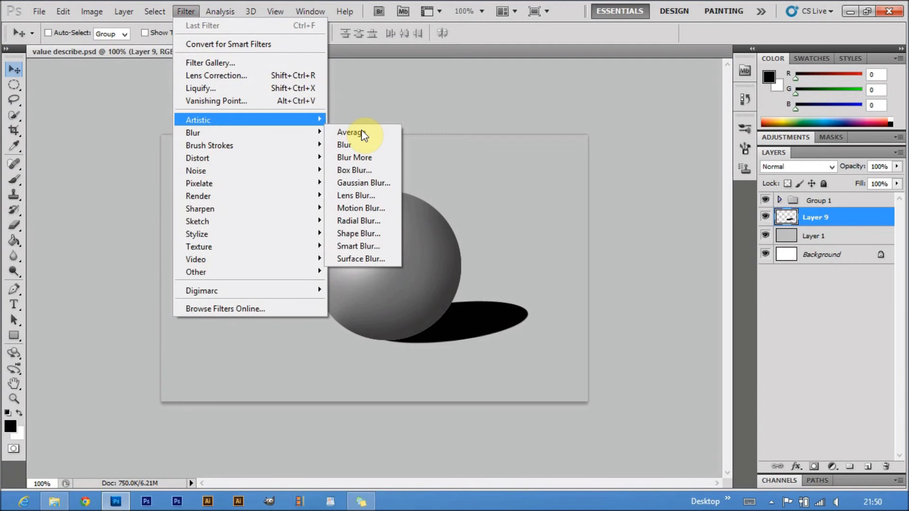
{"action": "left_click", "coordinate": [374, 188]}
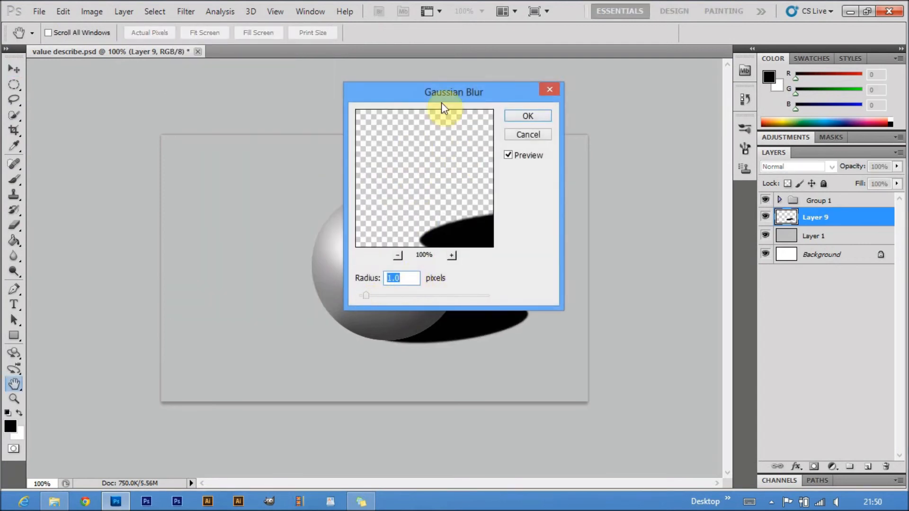
{"action": "left_click_drag", "start_coordinate": [377, 295], "coordinate": [379, 295]}
{"action": "left_click_drag", "start_coordinate": [478, 91], "coordinate": [201, 71]}
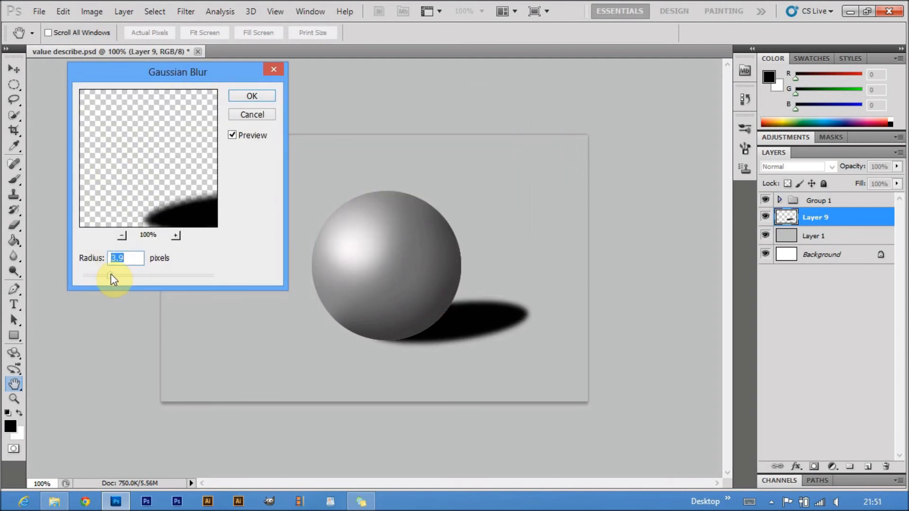
{"action": "mouse_move", "coordinate": [111, 274]}
{"action": "left_mouse_down"}
{"action": "mouse_move", "coordinate": [132, 276]}
{"action": "mouse_move", "coordinate": [124, 276]}
{"action": "left_mouse_up"}
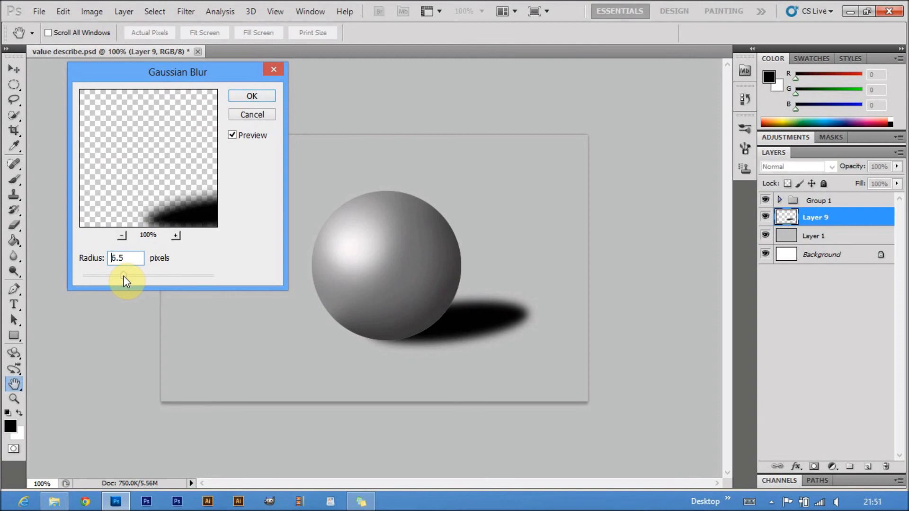
{"action": "type", "text": "6"}
{"action": "left_click", "coordinate": [250, 96]}
Lower the opacity of the cast shadow layer to 86%
{"action": "left_click", "coordinate": [896, 166]}
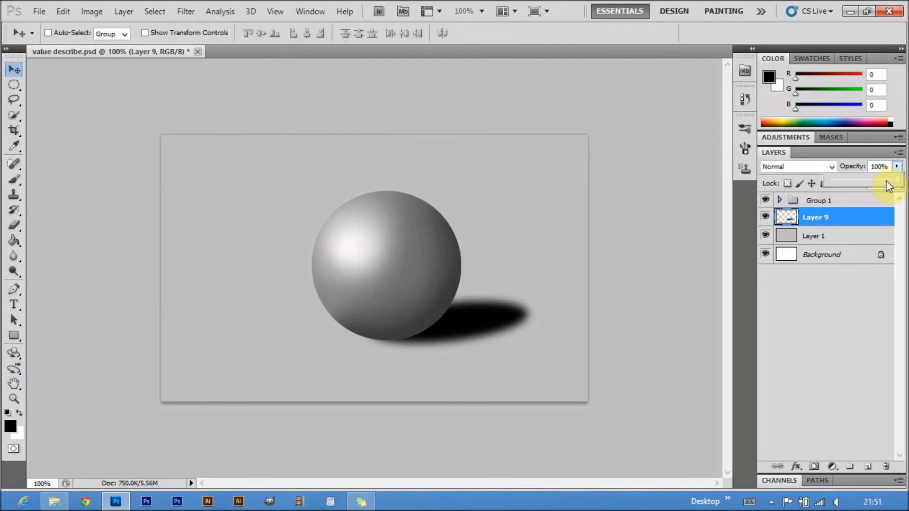
{"action": "left_click", "coordinate": [886, 182]}
{"action": "left_click_drag", "start_coordinate": [889, 182], "coordinate": [888, 182]}
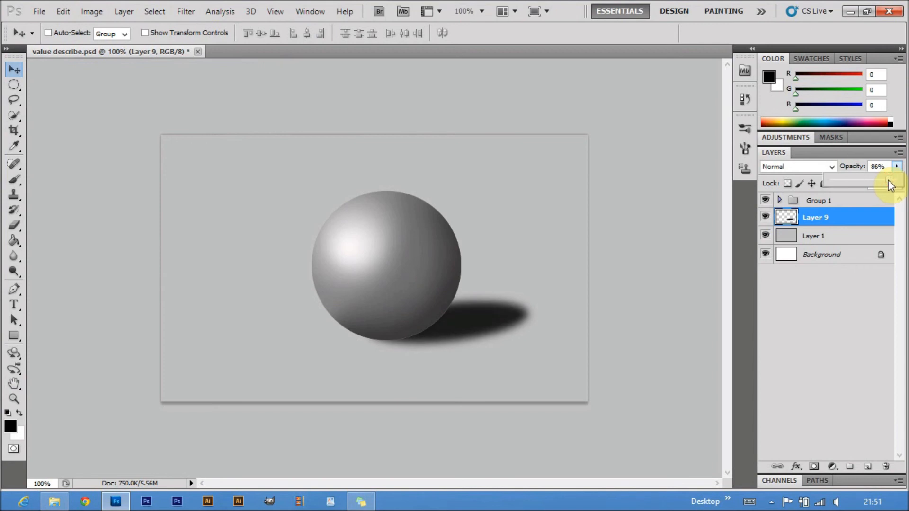
{"action": "left_click", "coordinate": [852, 217]}
Add a new layer above Group 1 and brush a soft white diagonal stroke from the canvas's upper-left area to the sphere
{"action": "key", "text": "alt+bracketright"}
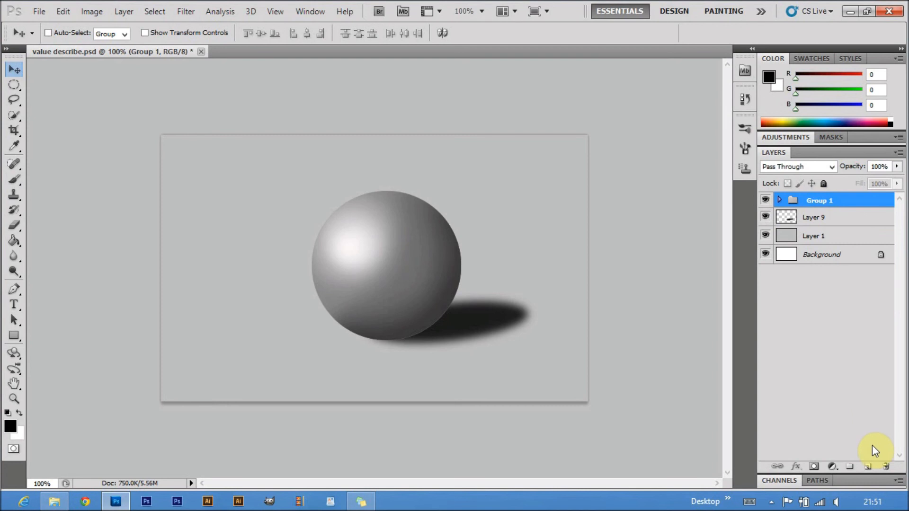
{"action": "left_click", "coordinate": [868, 466]}
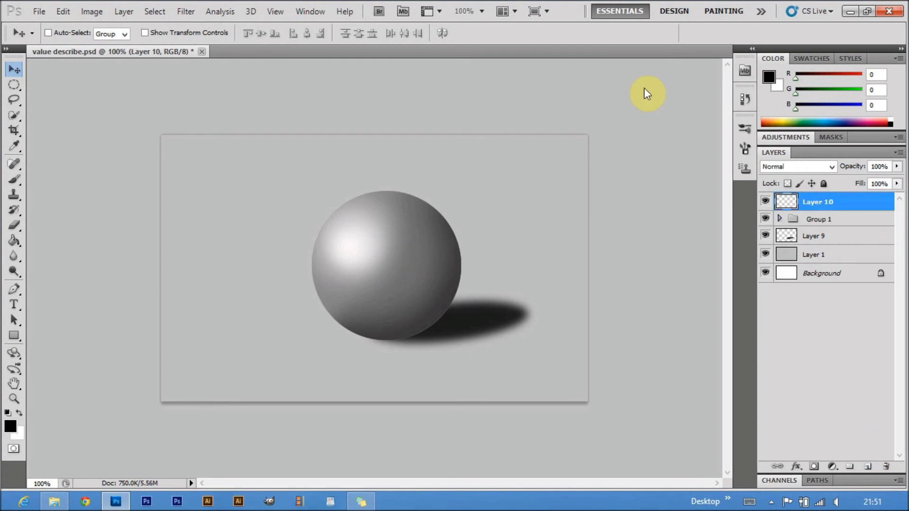
{"action": "left_click", "coordinate": [20, 412]}
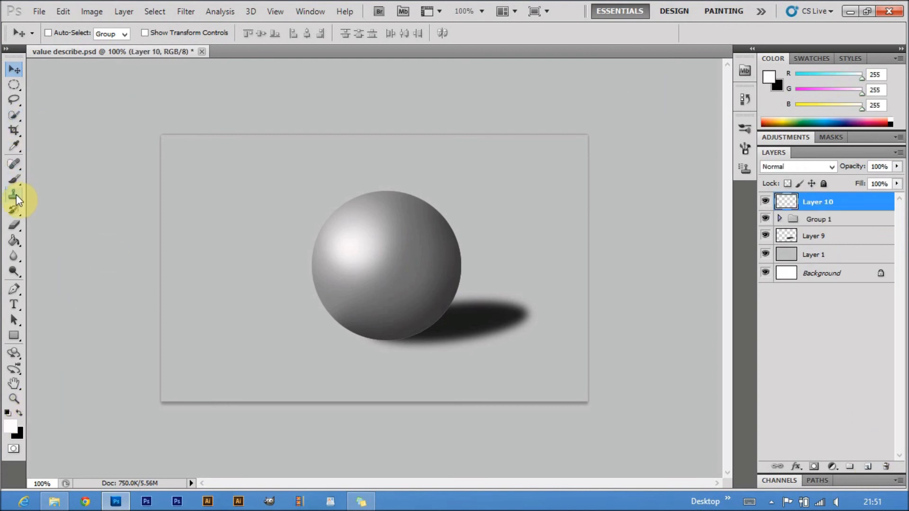
{"action": "left_click", "coordinate": [14, 179]}
{"action": "mouse_move", "coordinate": [199, 162]}
{"action": "left_mouse_down"}
{"action": "mouse_move", "coordinate": [304, 229]}
{"action": "mouse_move", "coordinate": [229, 178]}
{"action": "mouse_move", "coordinate": [292, 222]}
{"action": "left_mouse_up"}
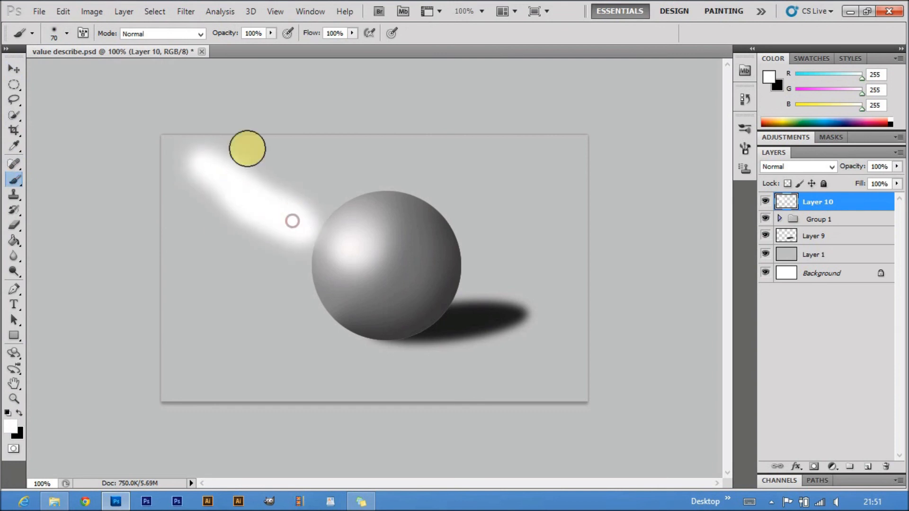
Diffuse the white light stroke with repeated Gaussian Blur, using a 19.5-pixel radius for the last pass
{"action": "left_click", "coordinate": [186, 11]}
{"action": "mouse_move", "coordinate": [213, 133]}
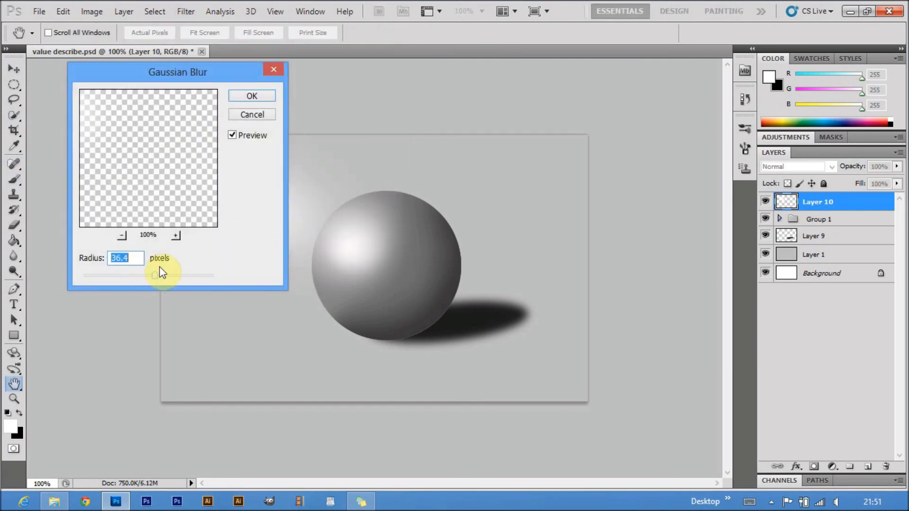
{"action": "key", "text": "Return"}
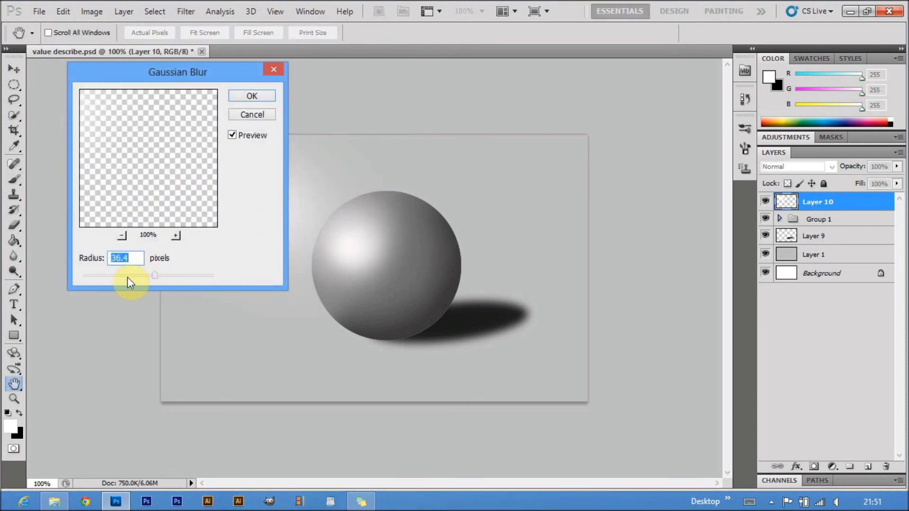
{"action": "mouse_move", "coordinate": [183, 73]}
{"action": "left_mouse_down"}
{"action": "mouse_move", "coordinate": [649, 73]}
{"action": "mouse_move", "coordinate": [618, 73]}
{"action": "left_mouse_up"}
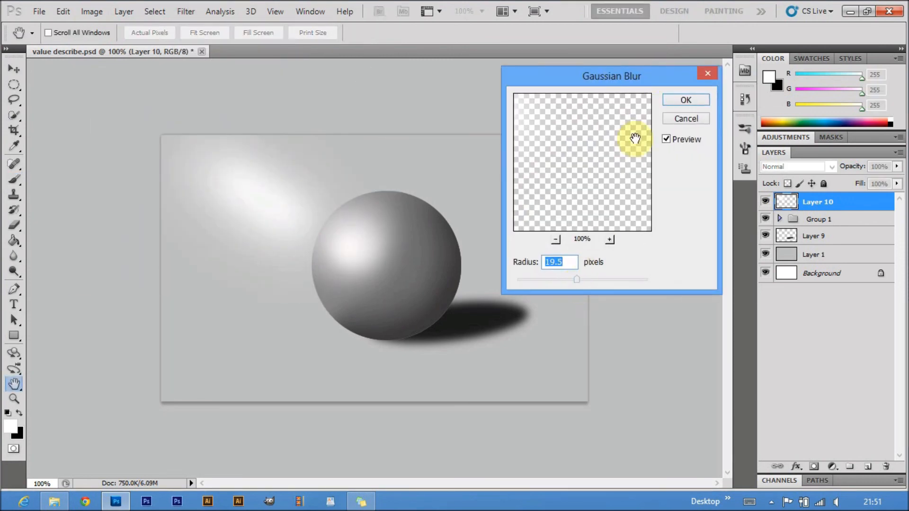
{"action": "left_click", "coordinate": [747, 100]}
Brush more white onto the light beam at the sphere's edge and the canvas's upper-left corner, toggling Layer 10's visibility to compare
{"action": "left_click", "coordinate": [765, 202]}
{"action": "left_click", "coordinate": [765, 201]}
{"action": "left_click", "coordinate": [306, 229]}
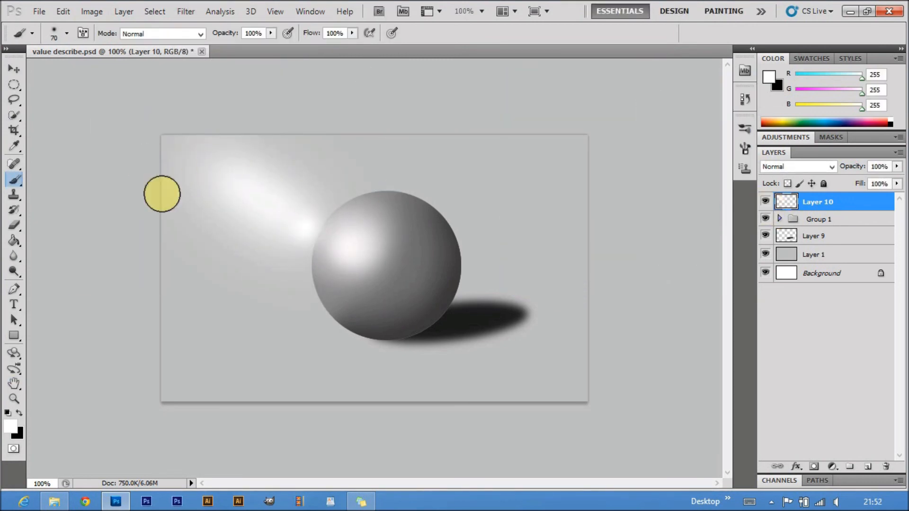
{"action": "left_click", "coordinate": [766, 201]}
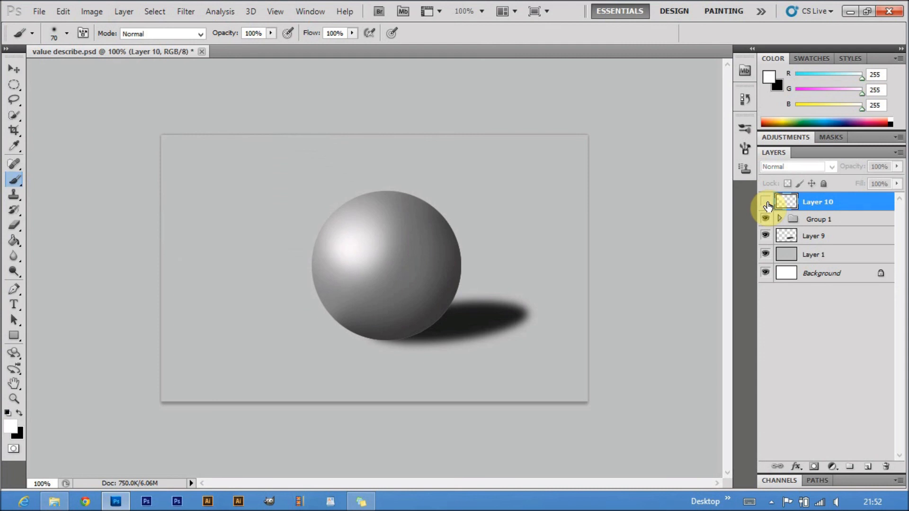
{"action": "left_click", "coordinate": [766, 202]}
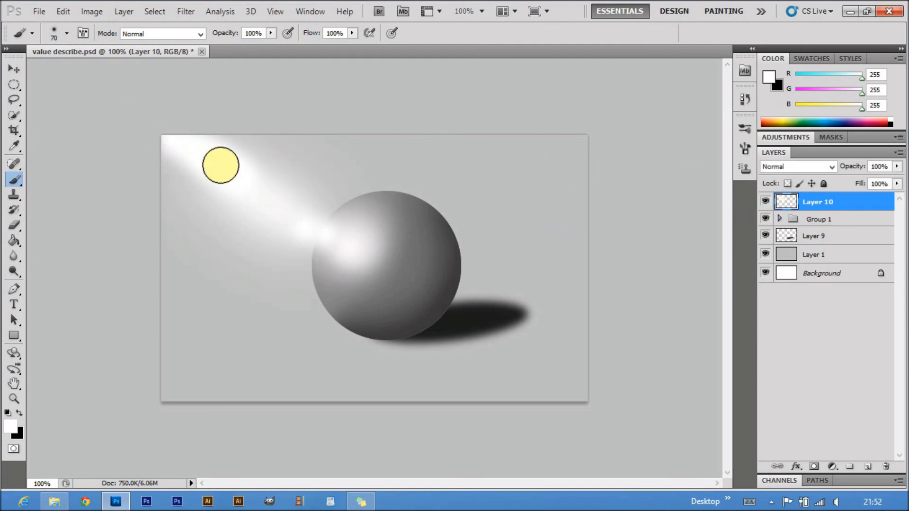
Blur the extended white light beam with a Gaussian Blur of 31.7 pixels radius
{"action": "left_click", "coordinate": [186, 12]}
{"action": "mouse_move", "coordinate": [195, 133]}
{"action": "left_click", "coordinate": [356, 183]}
{"action": "left_click_drag", "start_coordinate": [574, 280], "coordinate": [588, 283]}
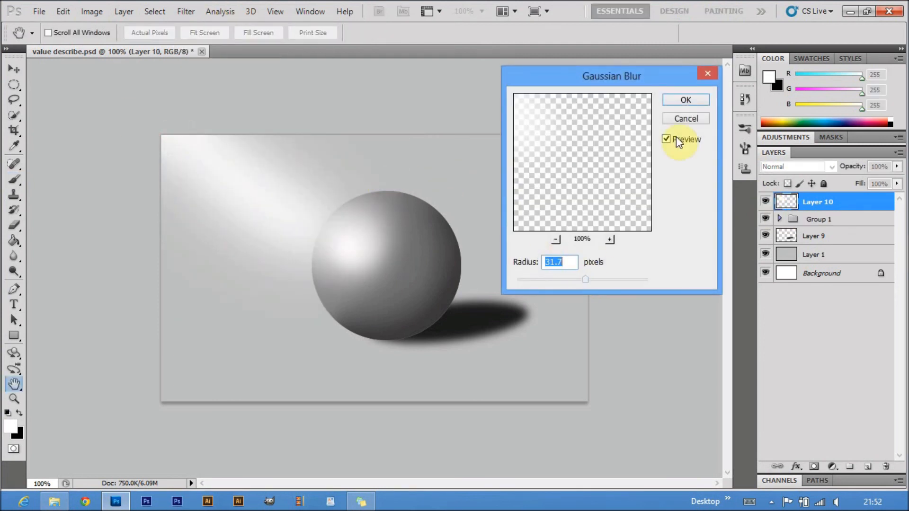
{"action": "left_click", "coordinate": [686, 99]}
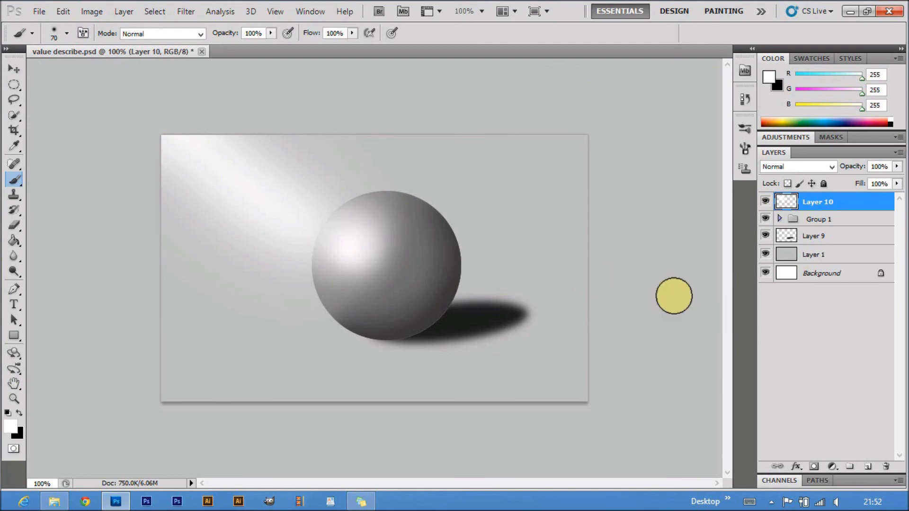